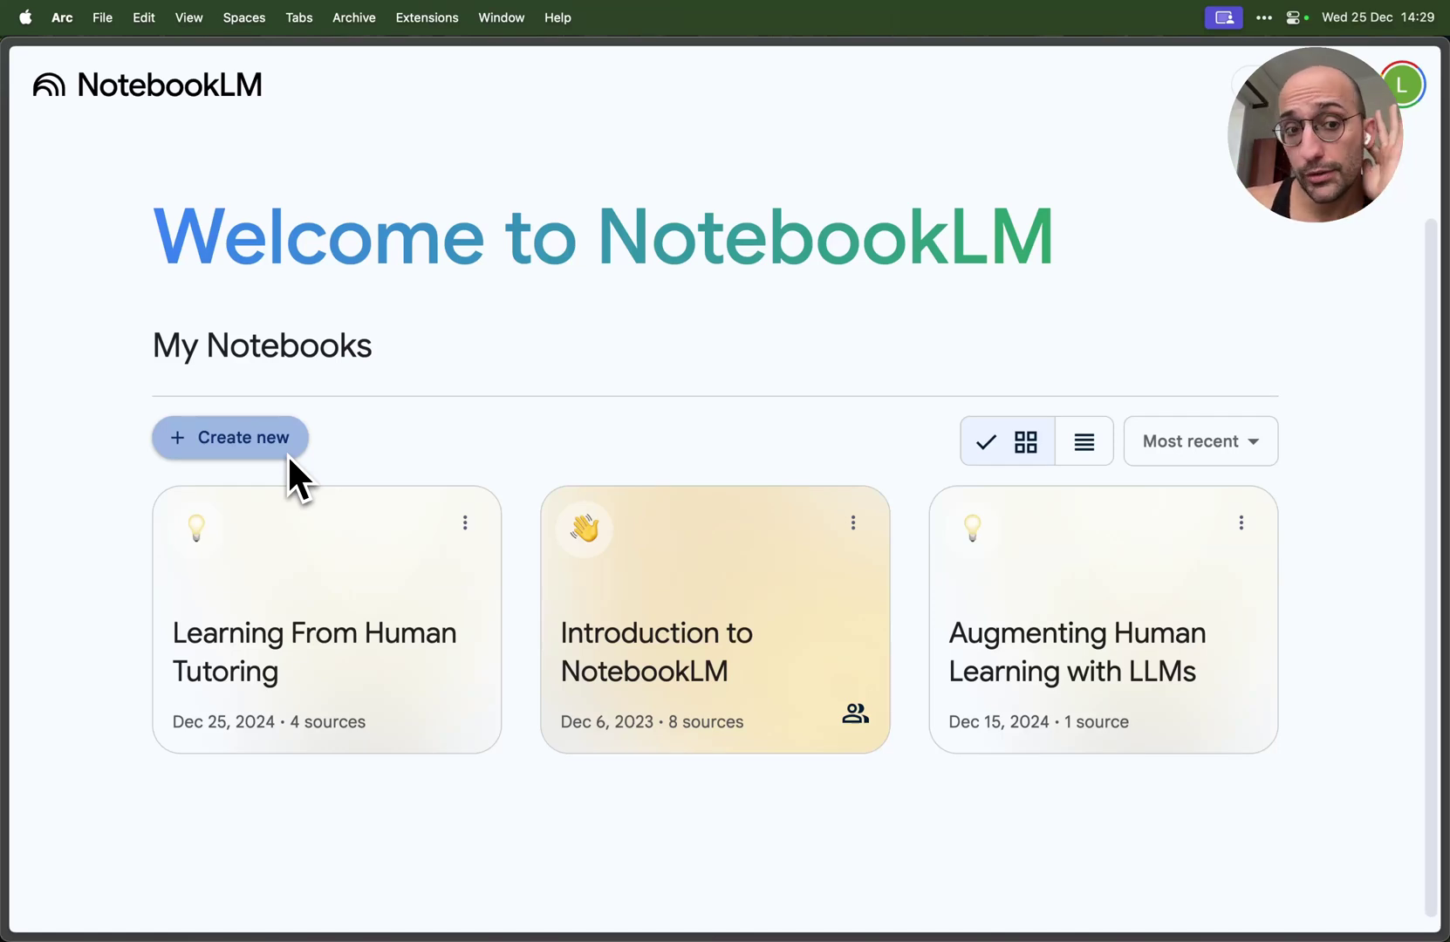
- Create a new notebook and upload Learning_from_human_tutoring.pdf and the Engelbart 1962 PDF from the Desktop
click(230, 445)
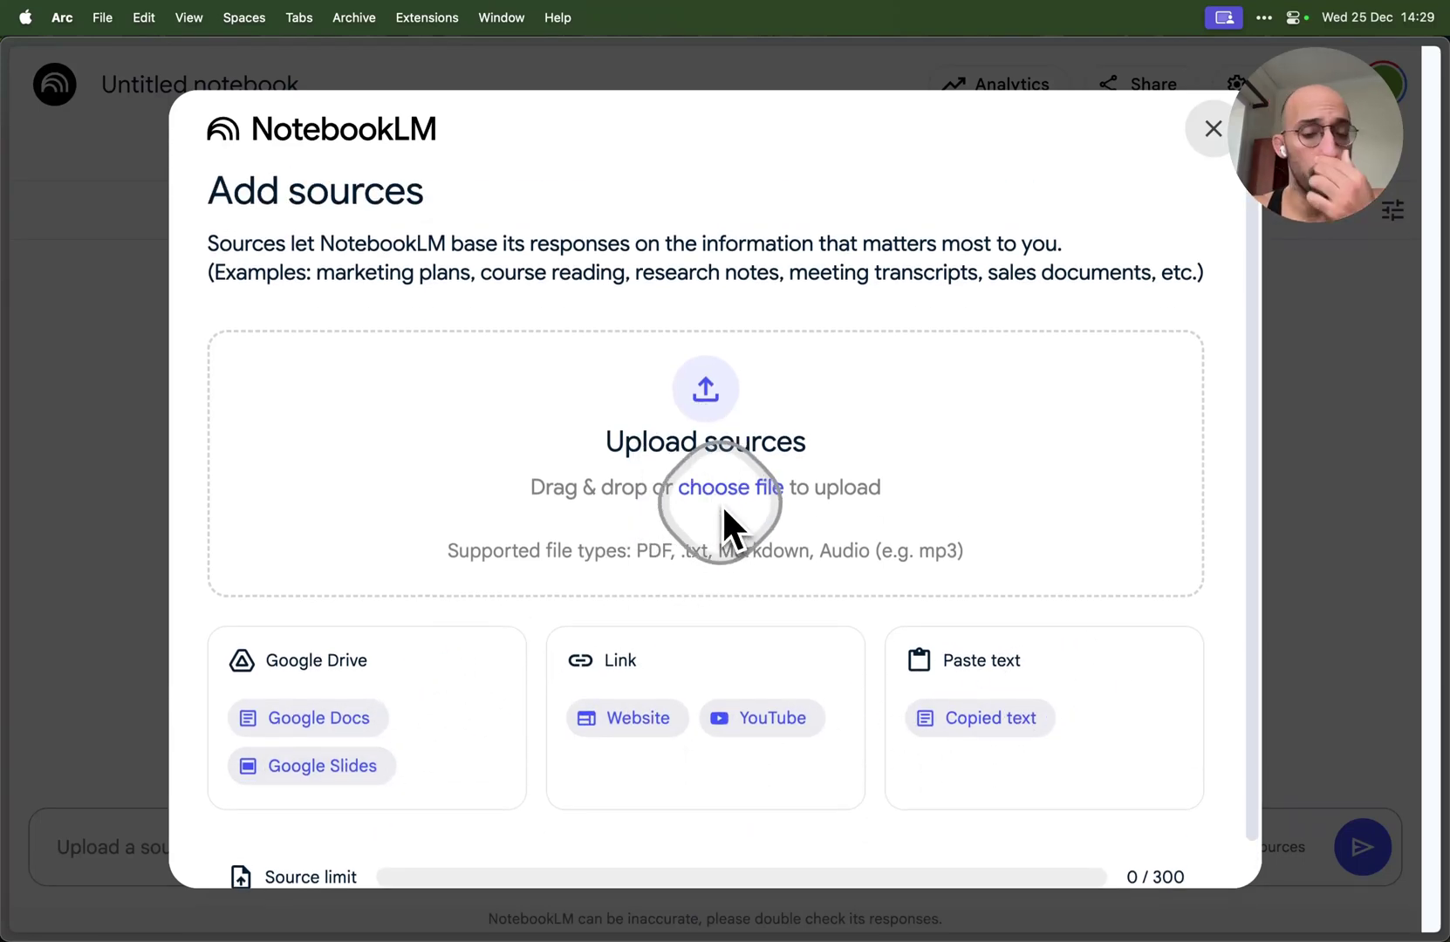
click(733, 493)
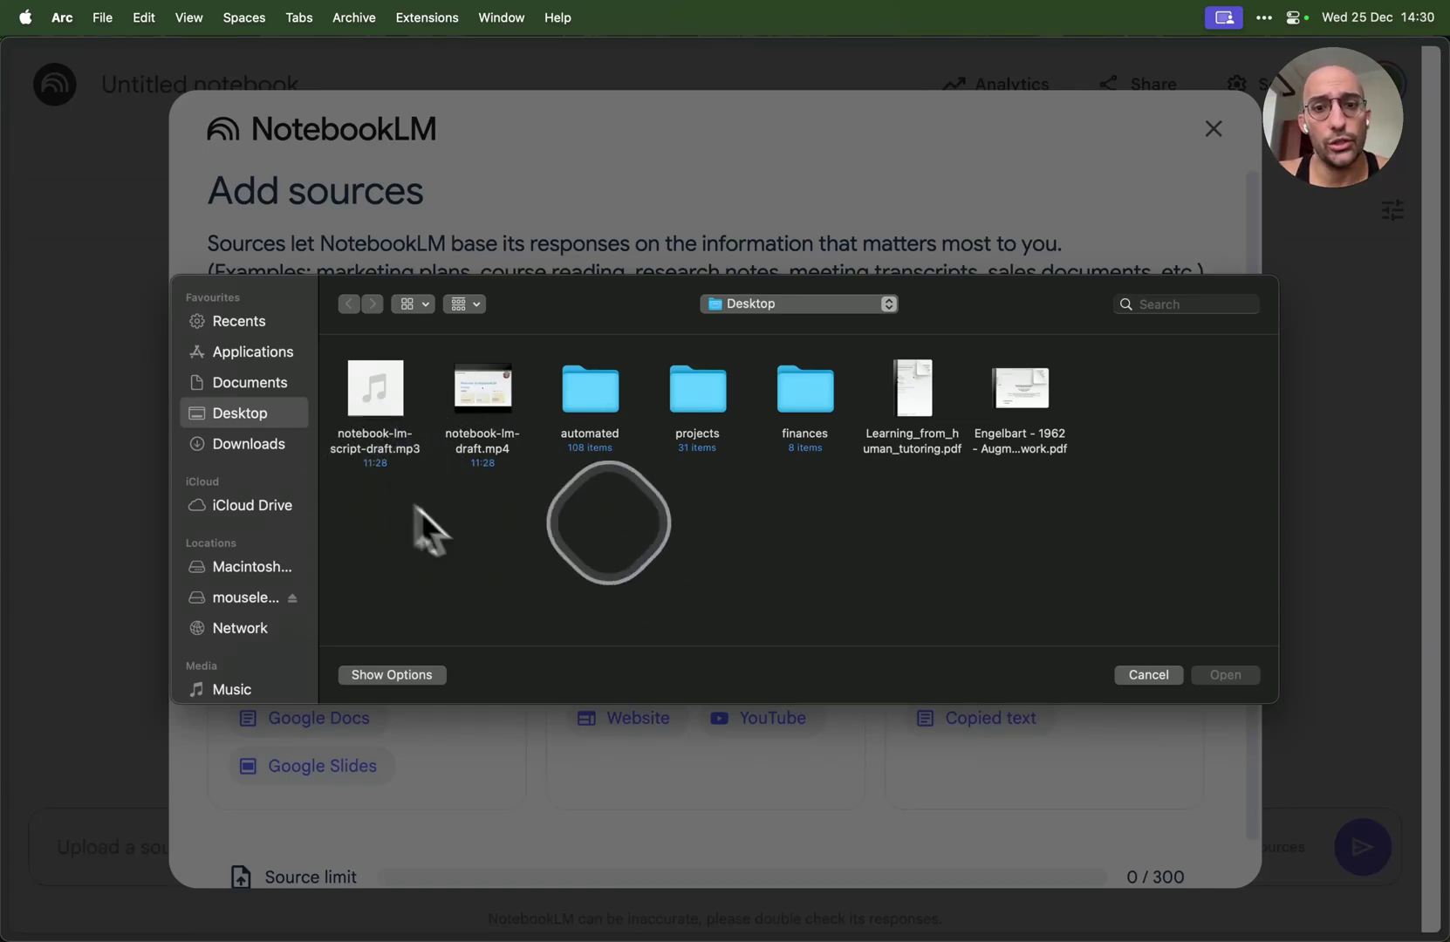
click(912, 445)
super+click(1022, 410)
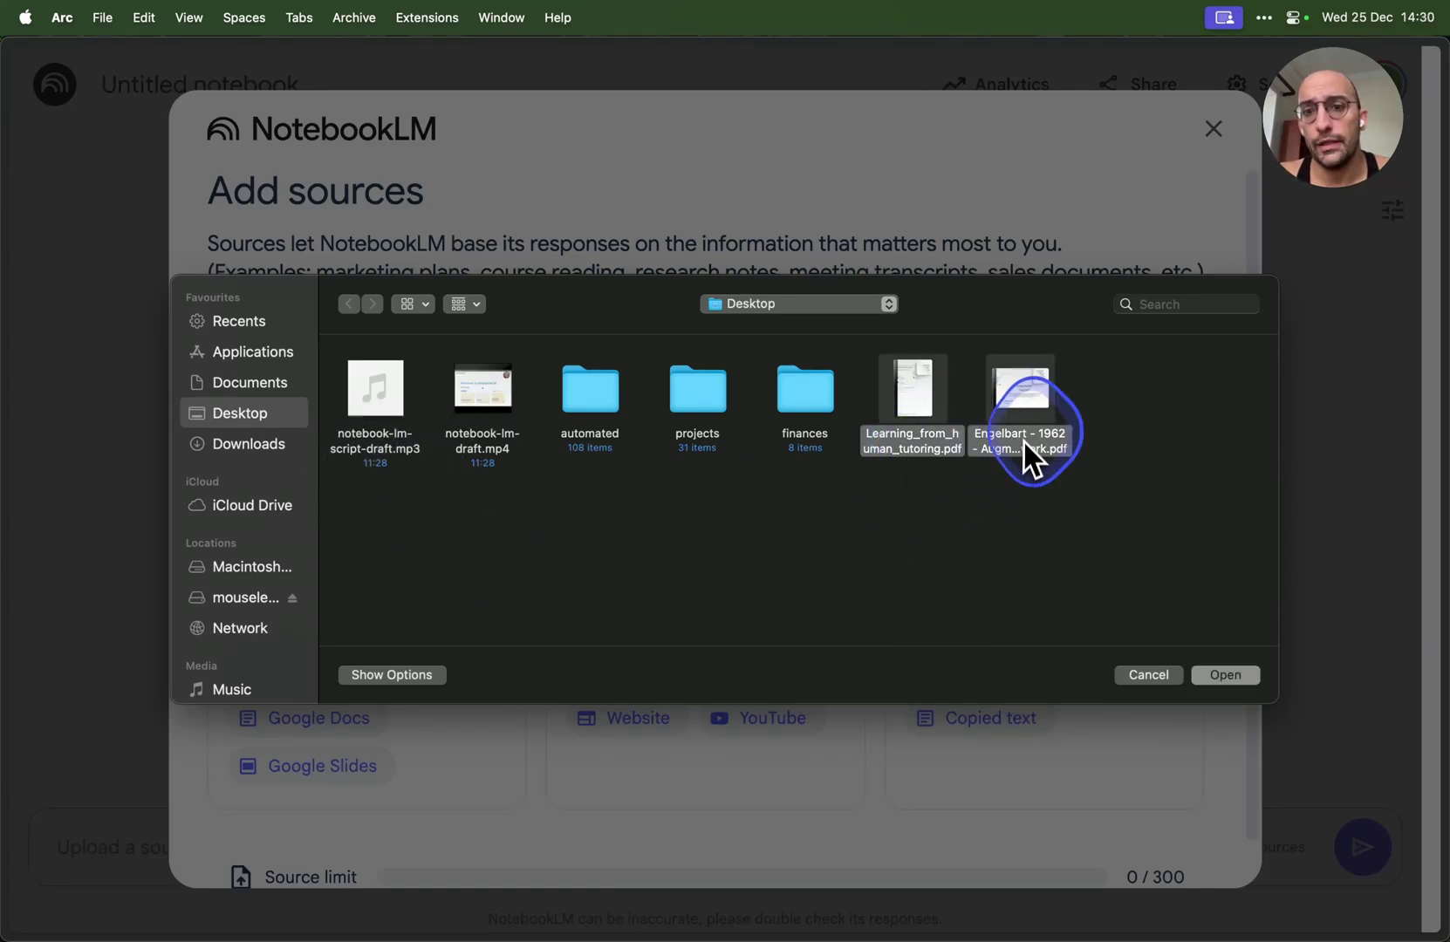
click(1224, 676)
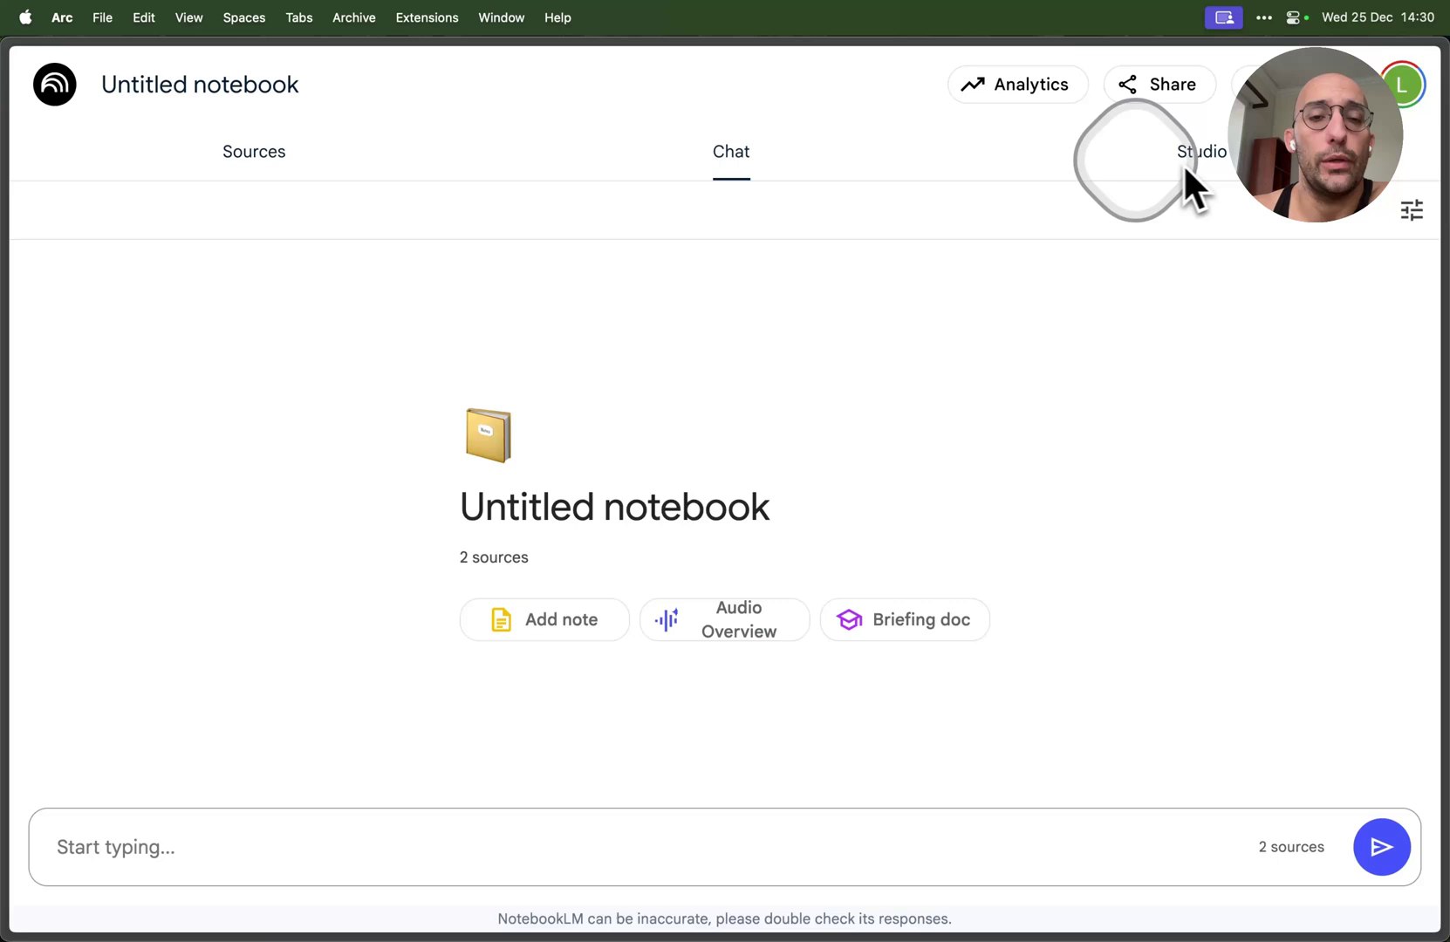
- Untick and re-tick the tutoring PDF in Sources so both PDFs stay included
click(255, 153)
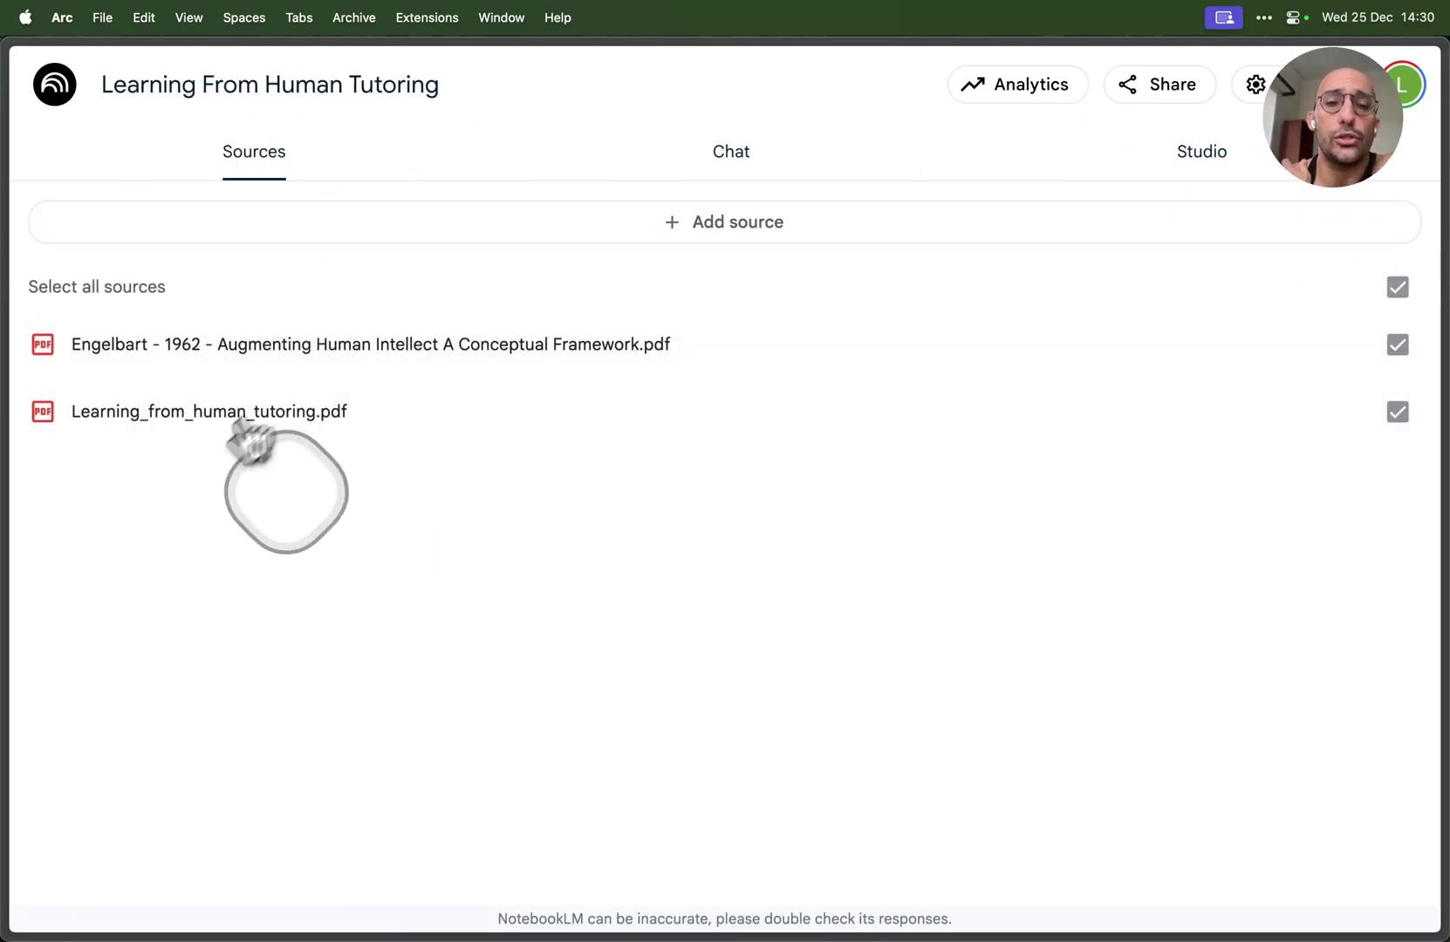
click(1397, 414)
click(1397, 413)
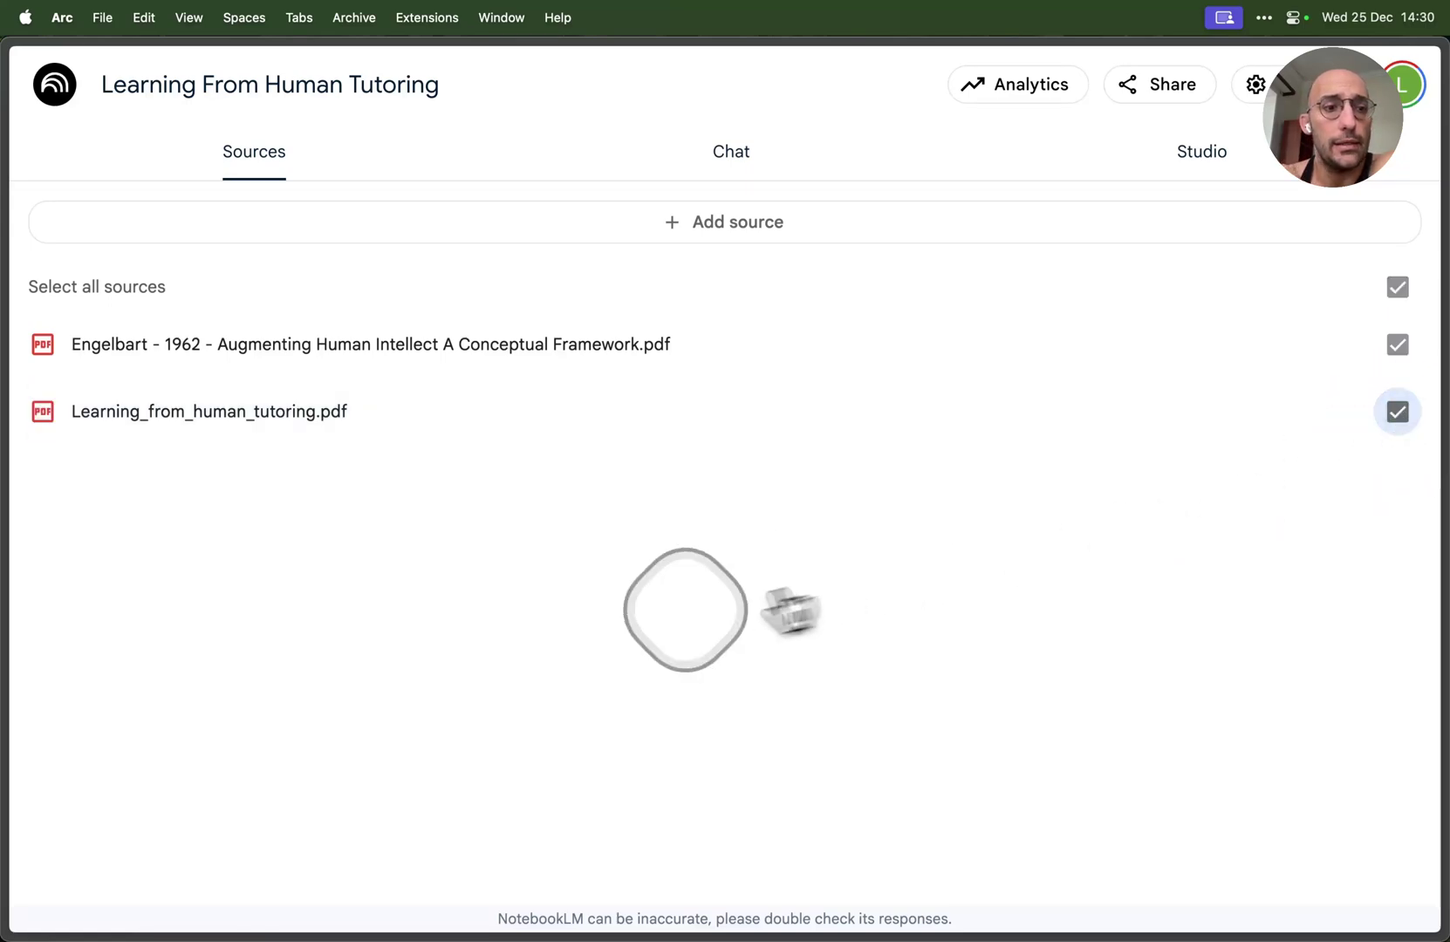
click(732, 155)
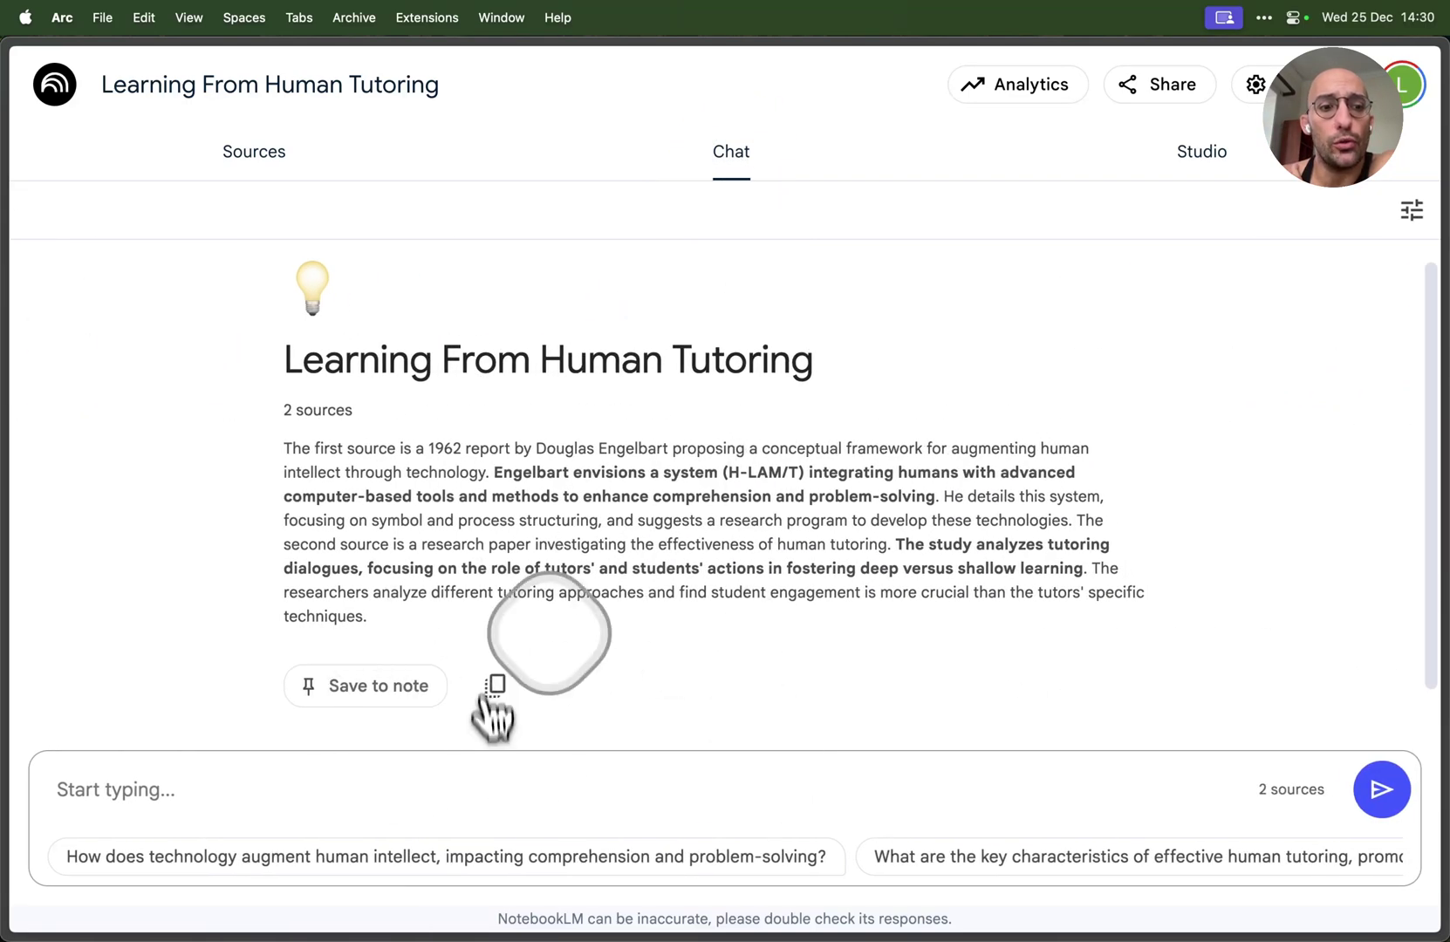
- Highlight the summary paragraph and select the words Douglas, dialogues and tutors
drag(284, 443, 381, 634)
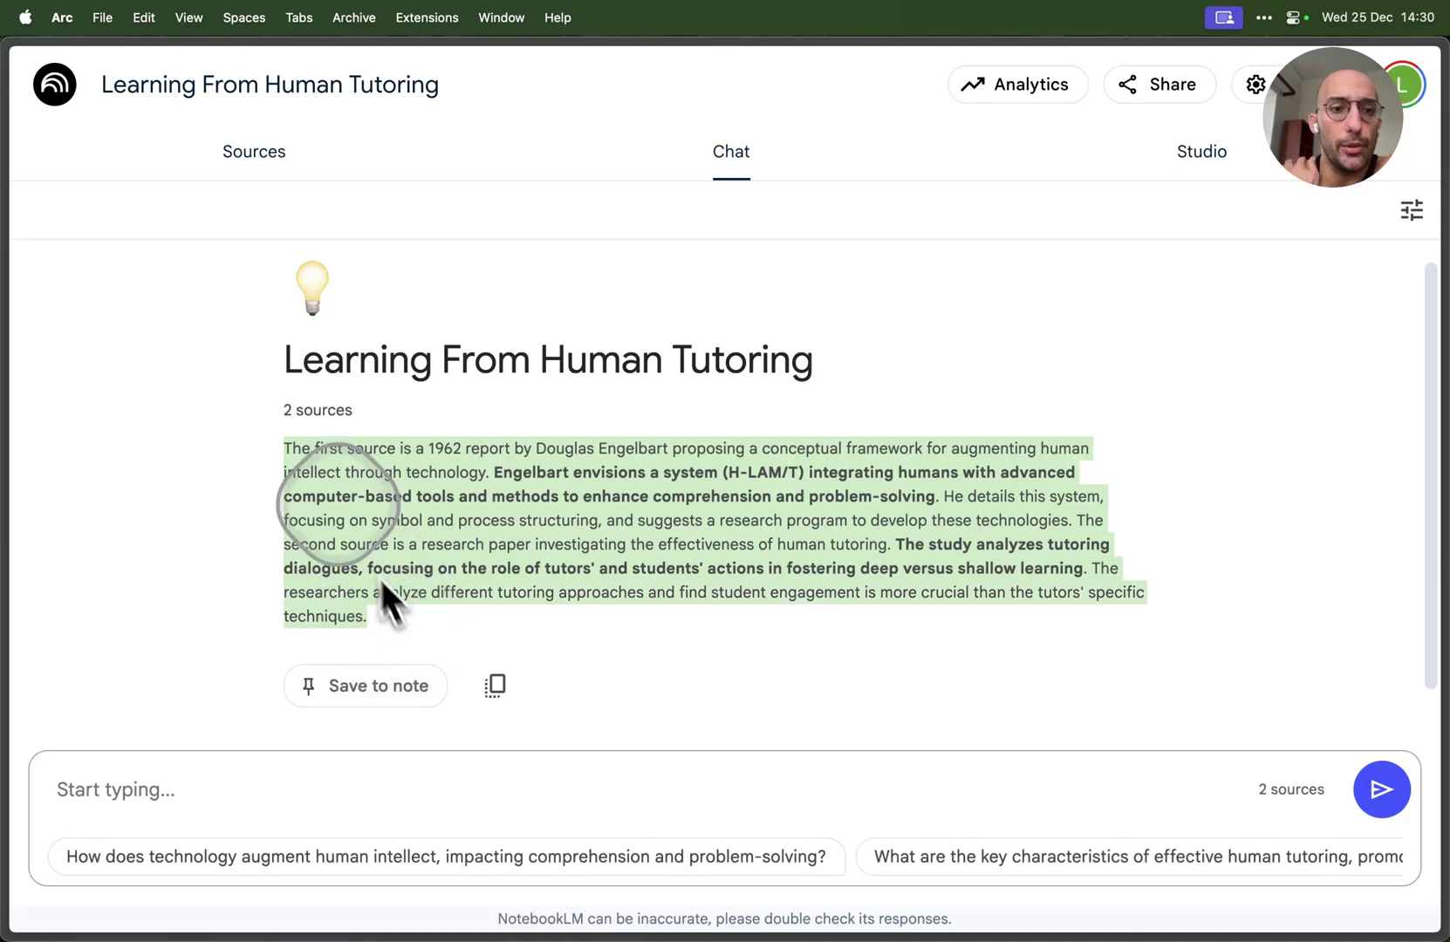
click(349, 519)
drag(304, 444, 443, 625)
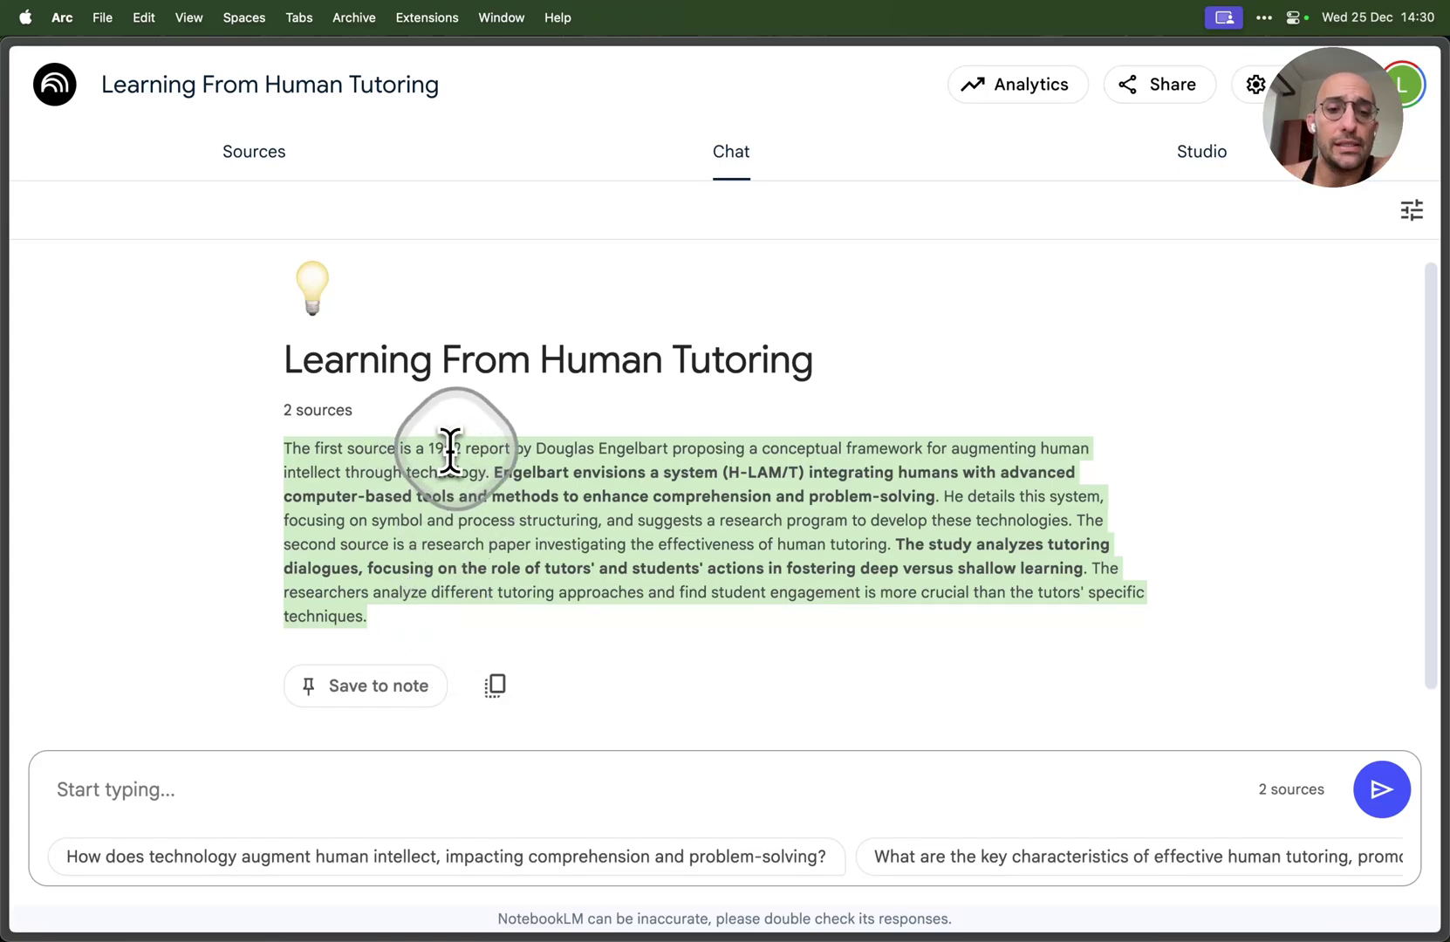
double_click(562, 449)
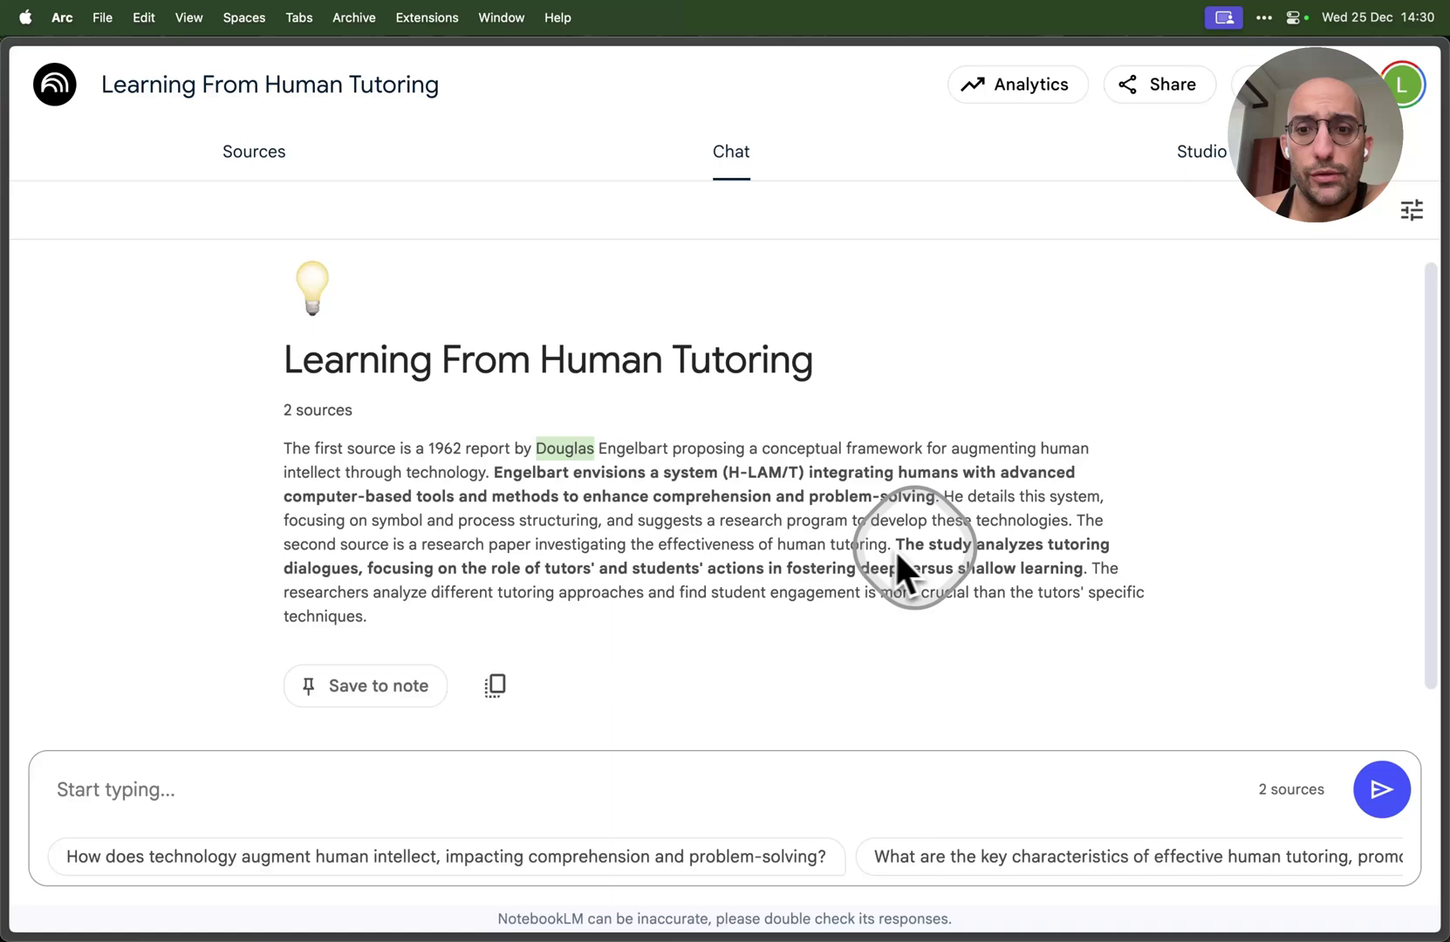
double_click(329, 567)
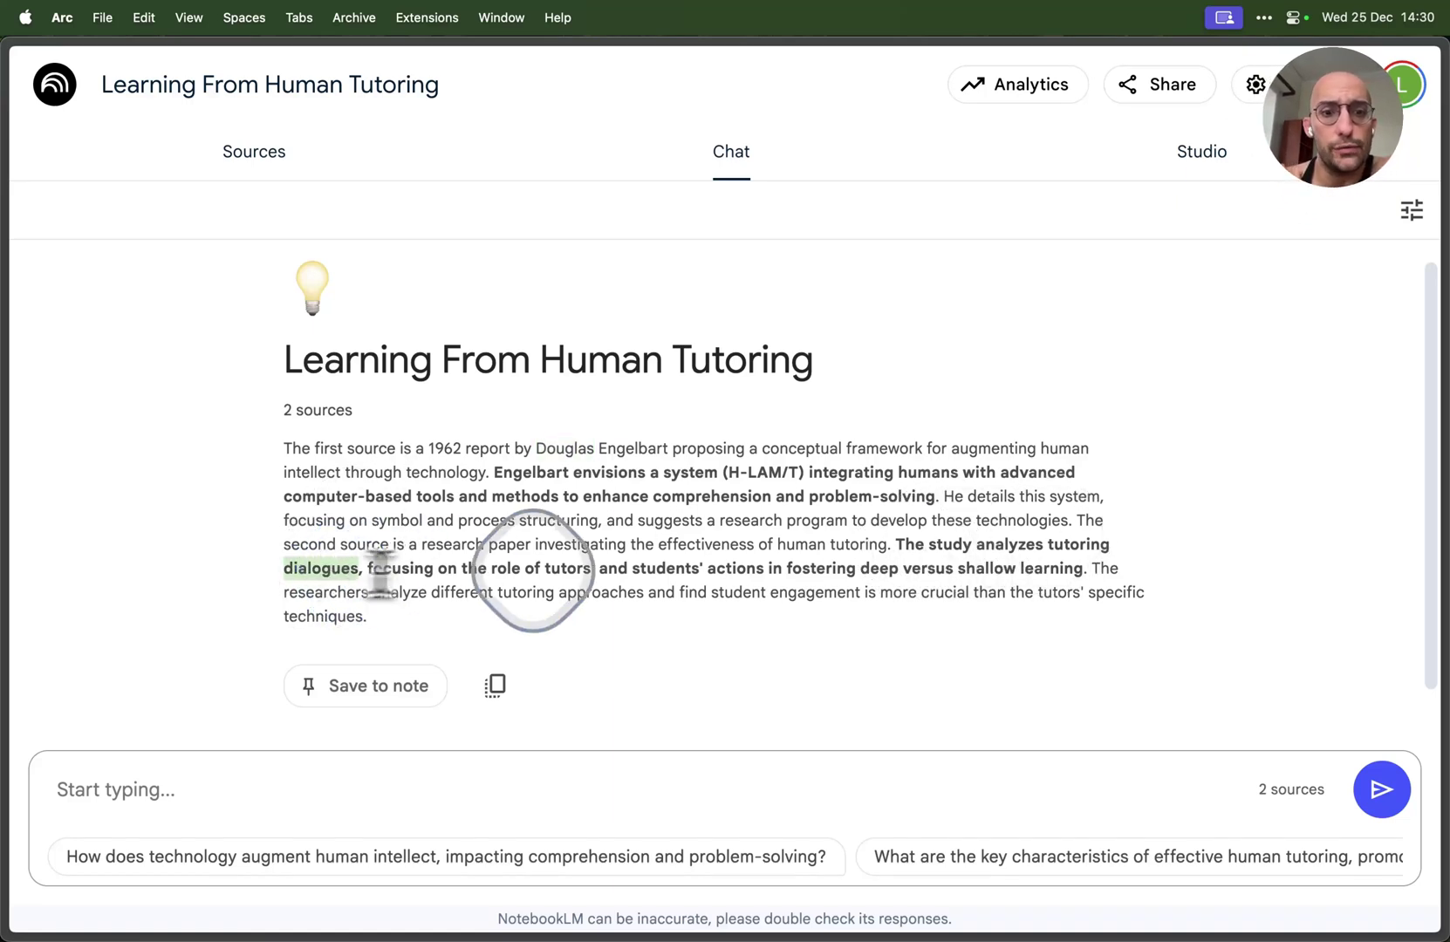
double_click(572, 568)
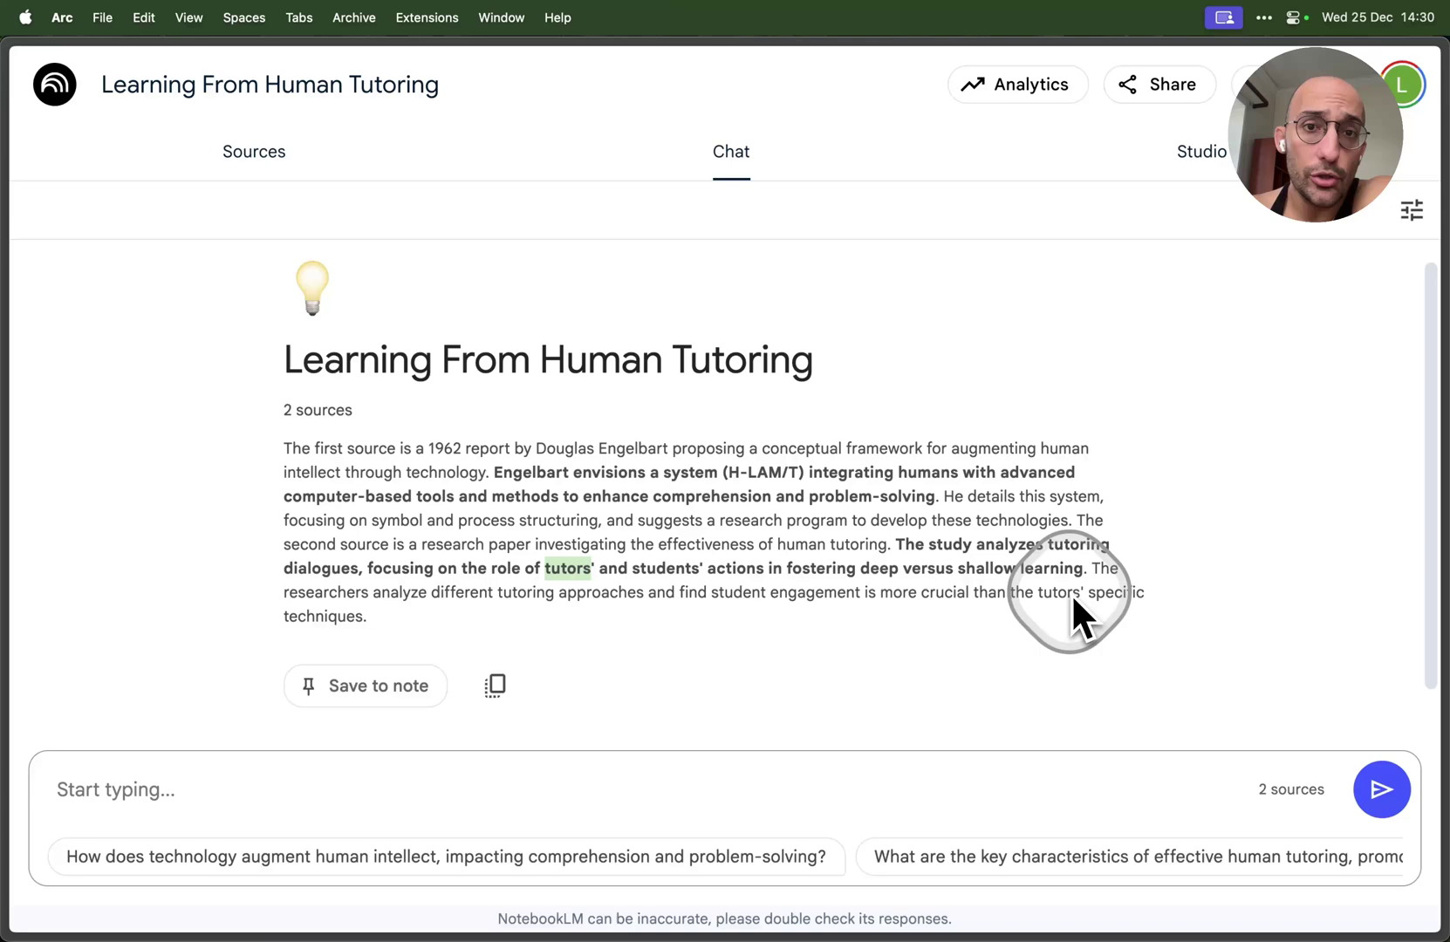
- Create a Briefing doc note from the Studio panel's Notes section
click(1197, 161)
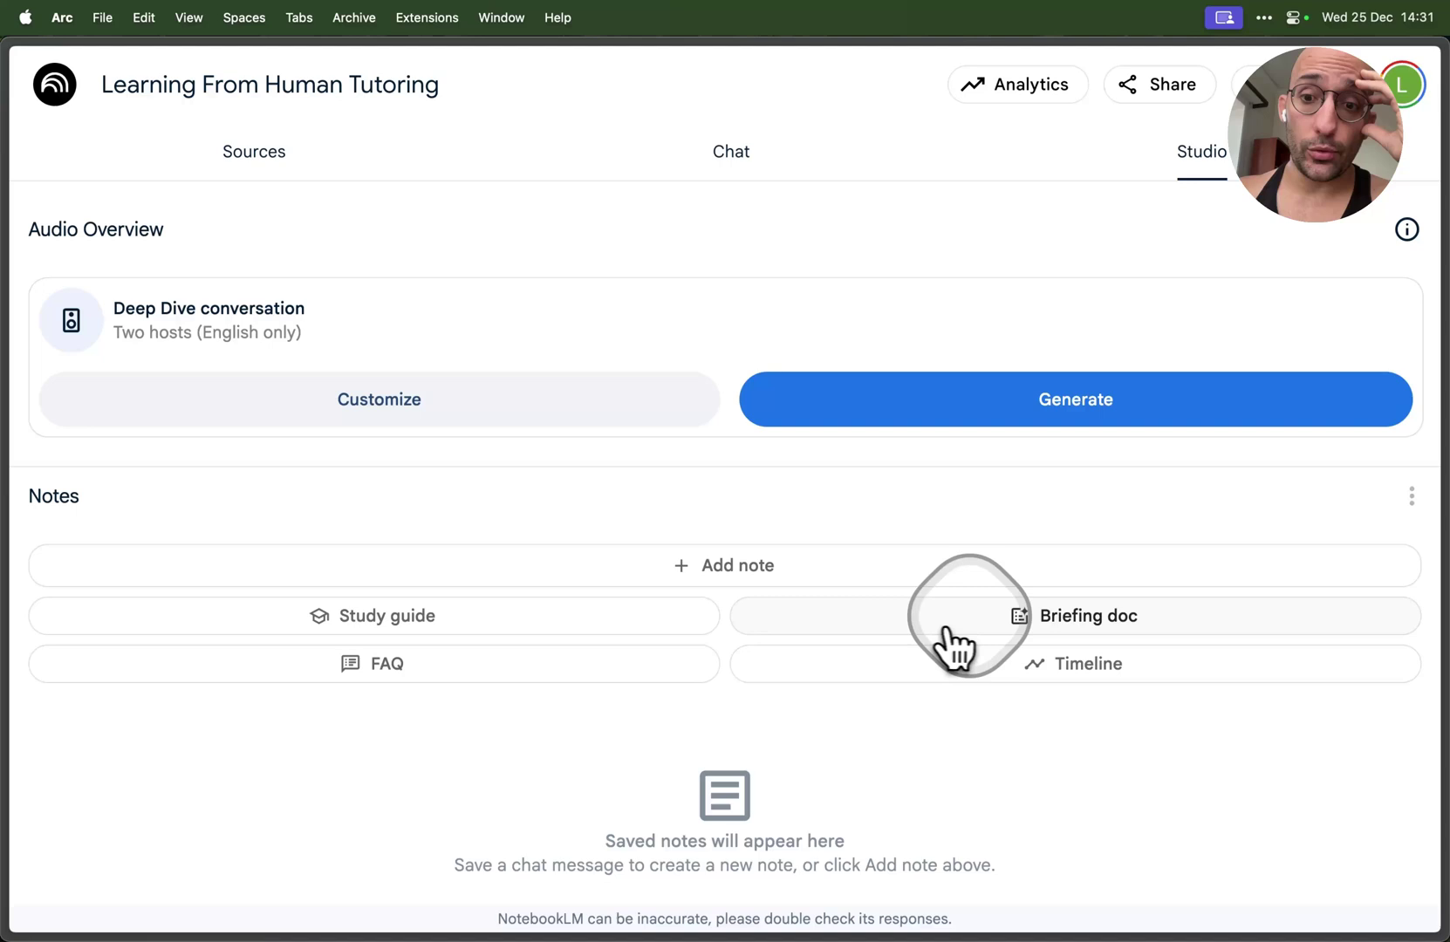
click(991, 619)
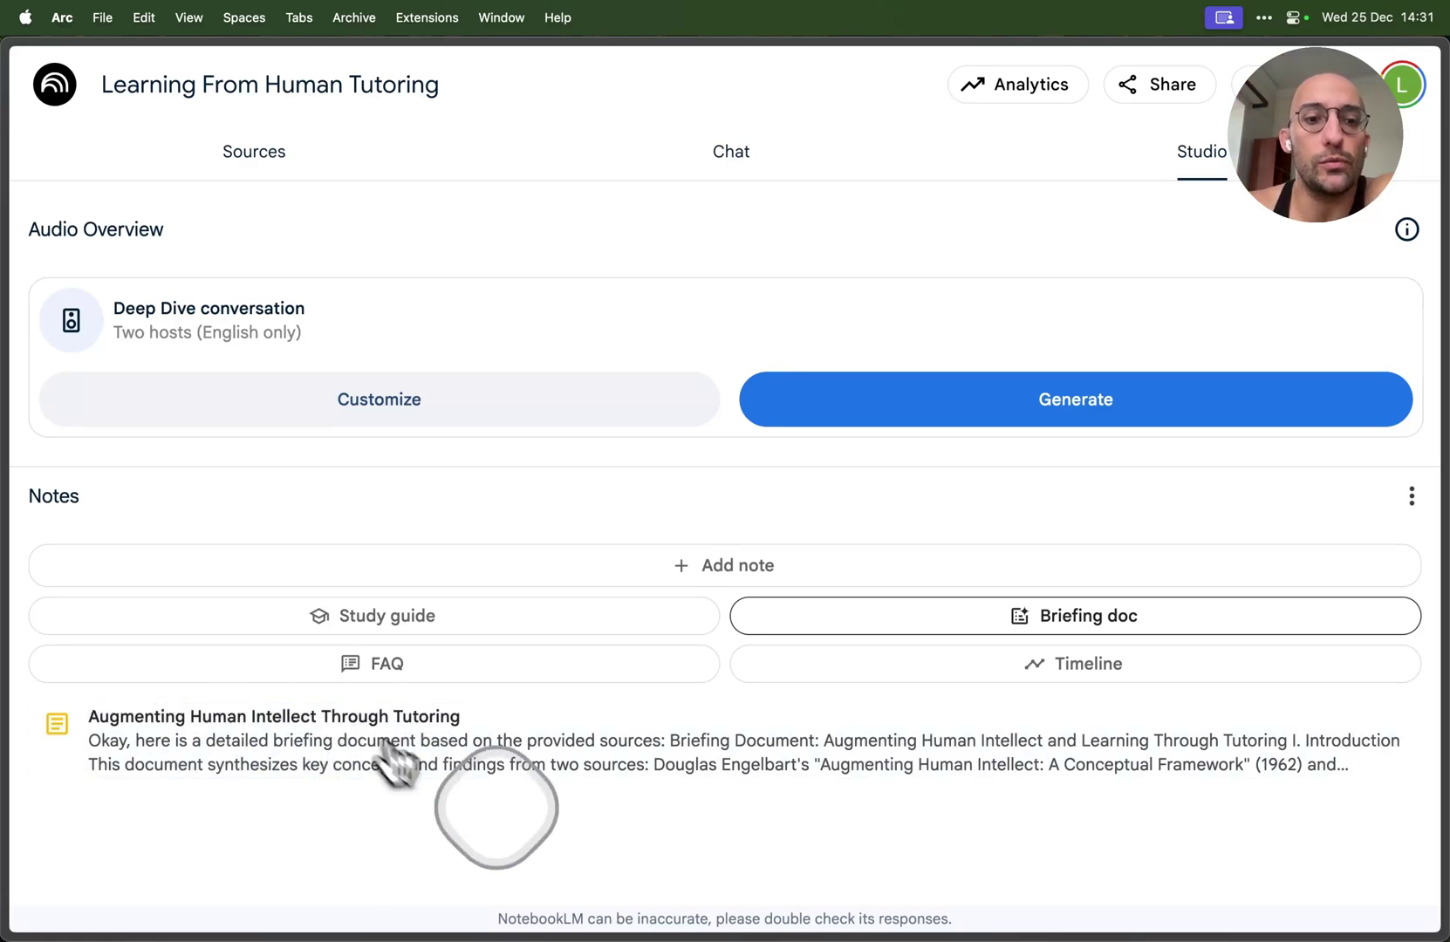
- Read through the 'Augmenting Human Intellect Through Tutoring' note, then return to Chat
click(519, 746)
scroll(554, 532, down, 15)
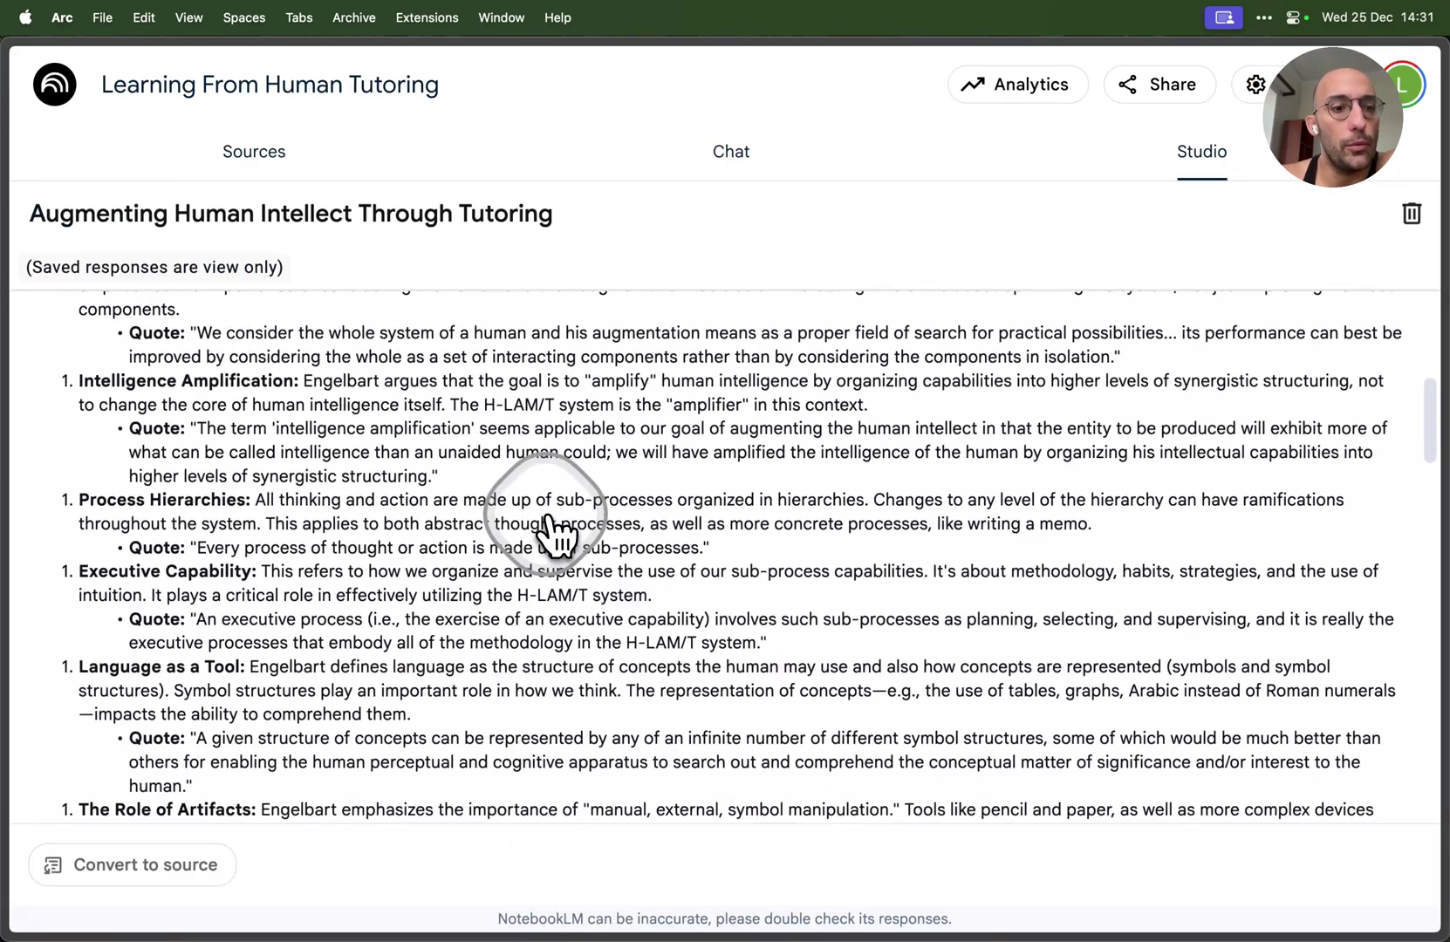
scroll(549, 532, down, 15)
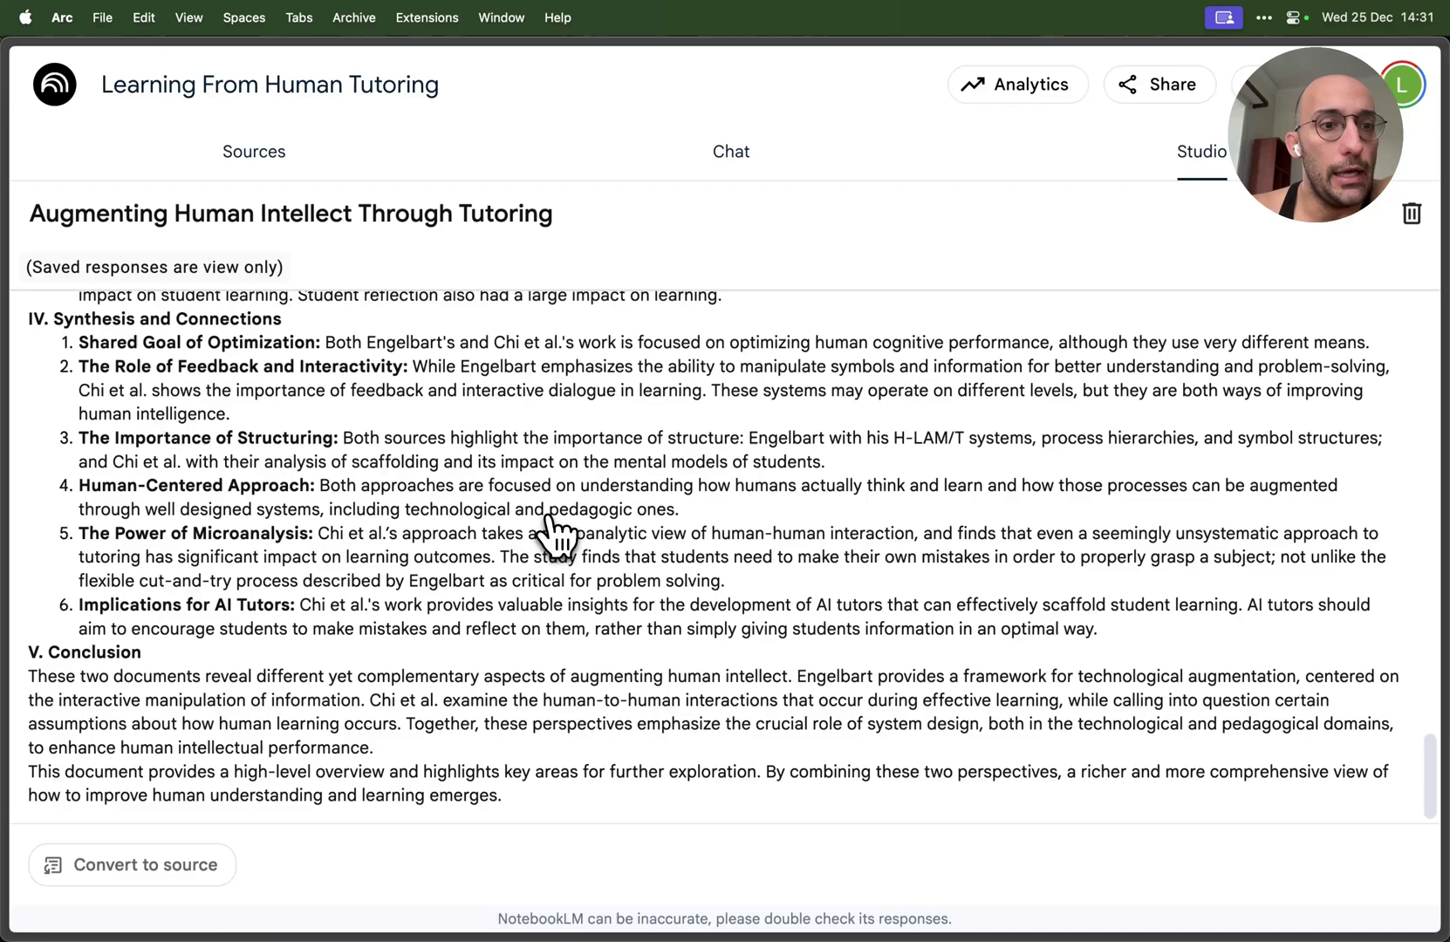
scroll(549, 532, down, 2)
scroll(554, 527, up, 20)
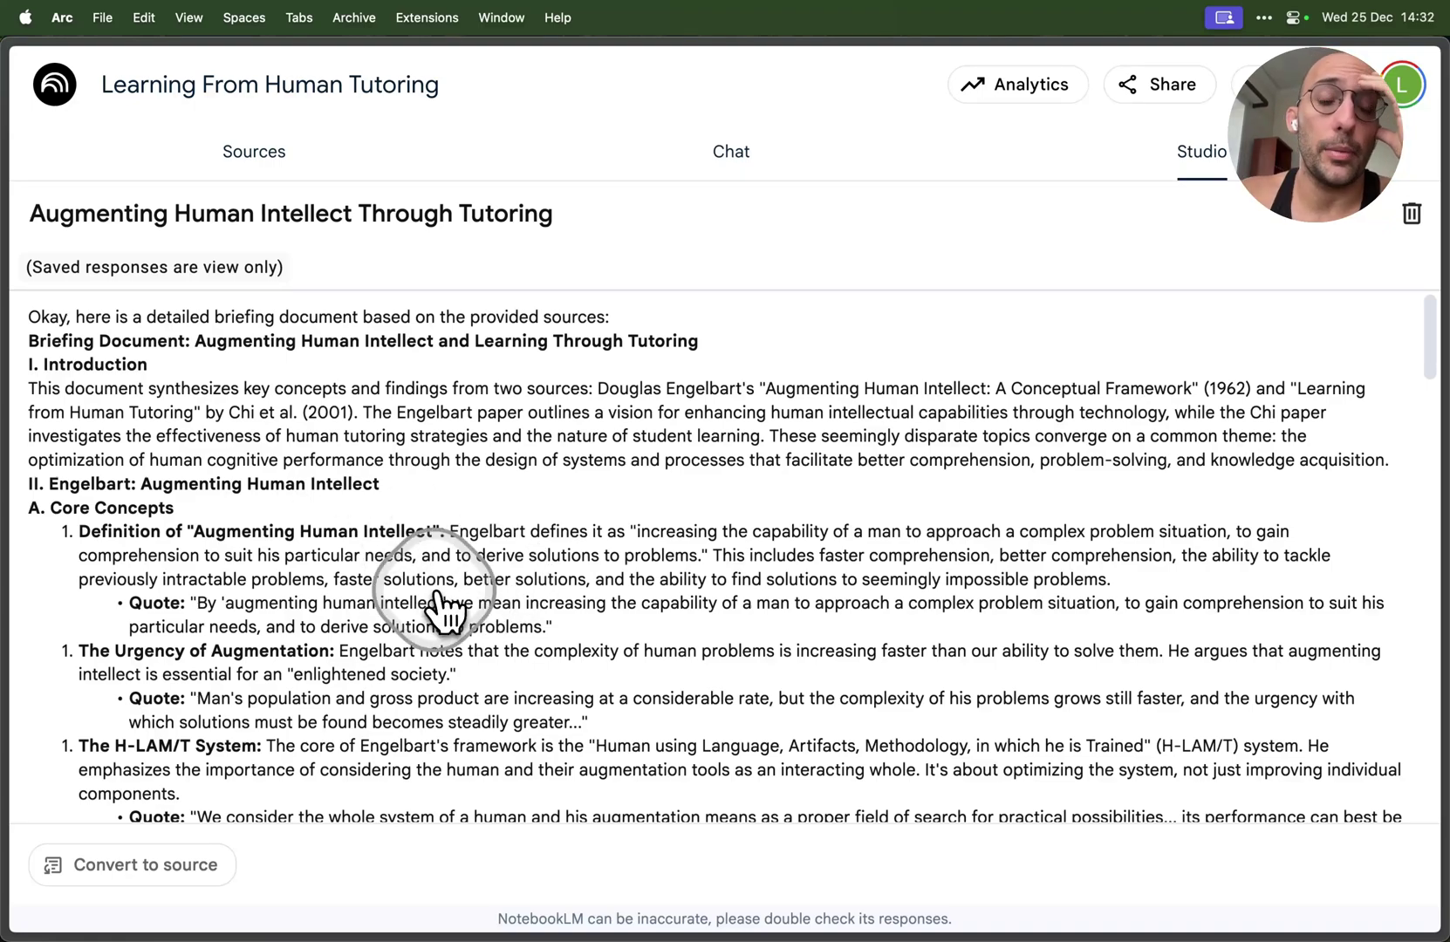
scroll(440, 606, down, 5)
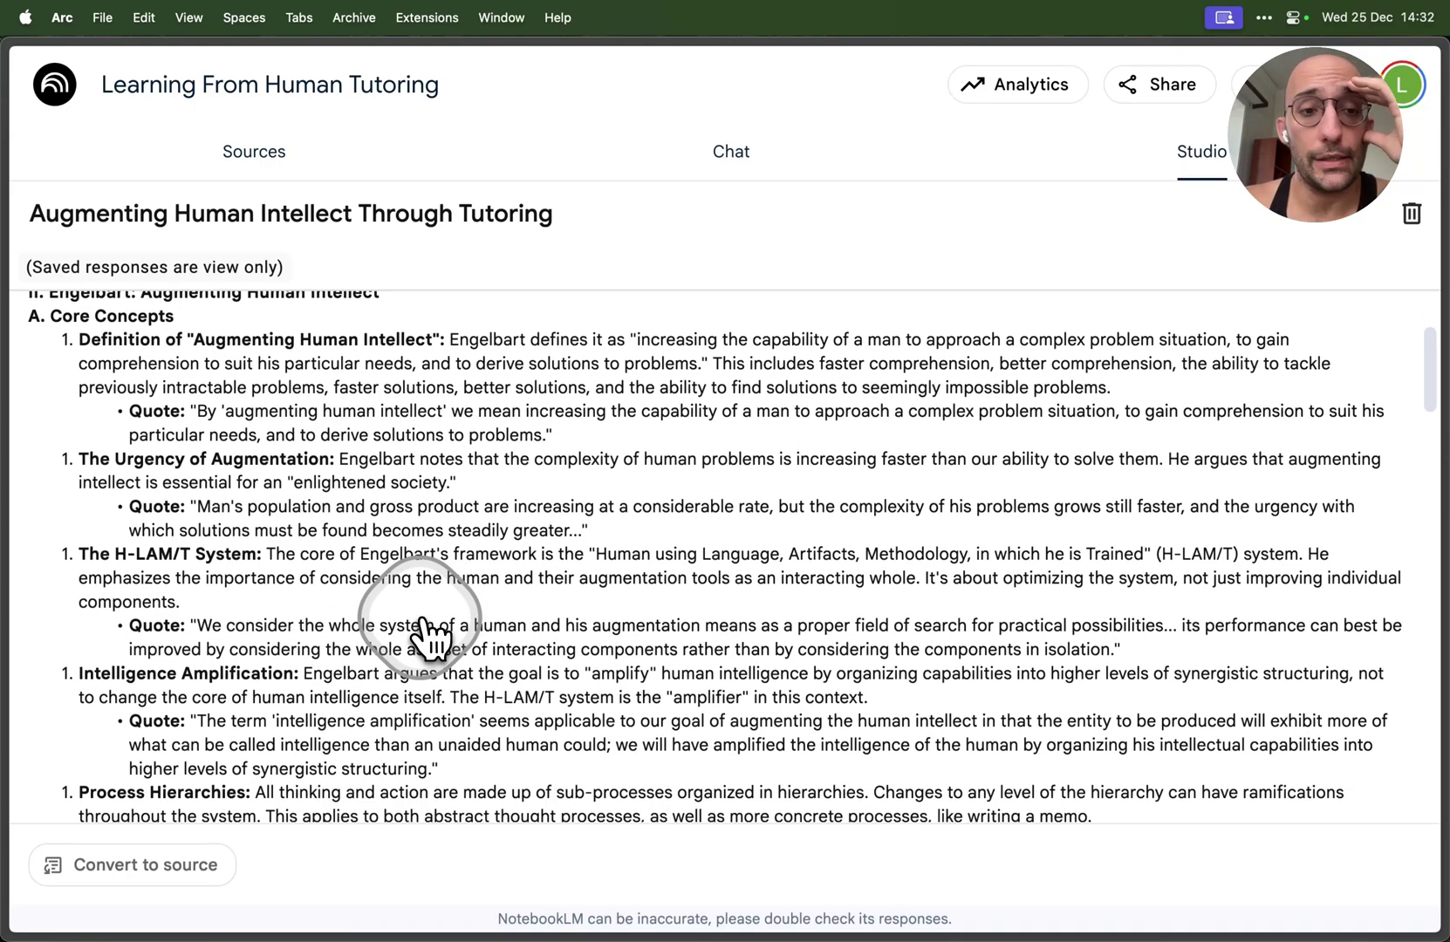
scroll(428, 635, down, 15)
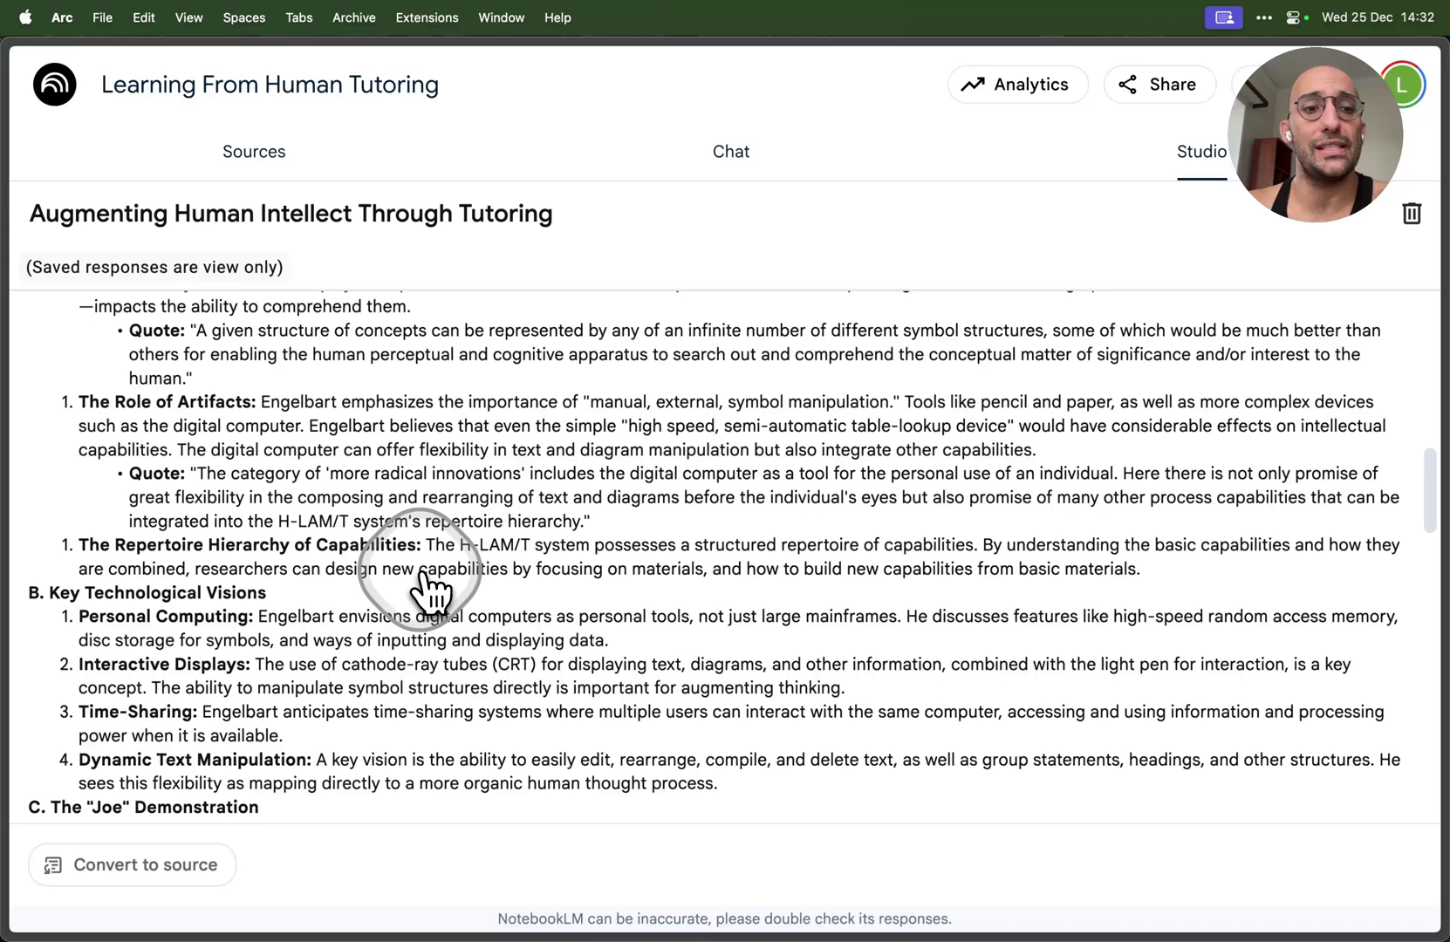
scroll(430, 593, down, 2)
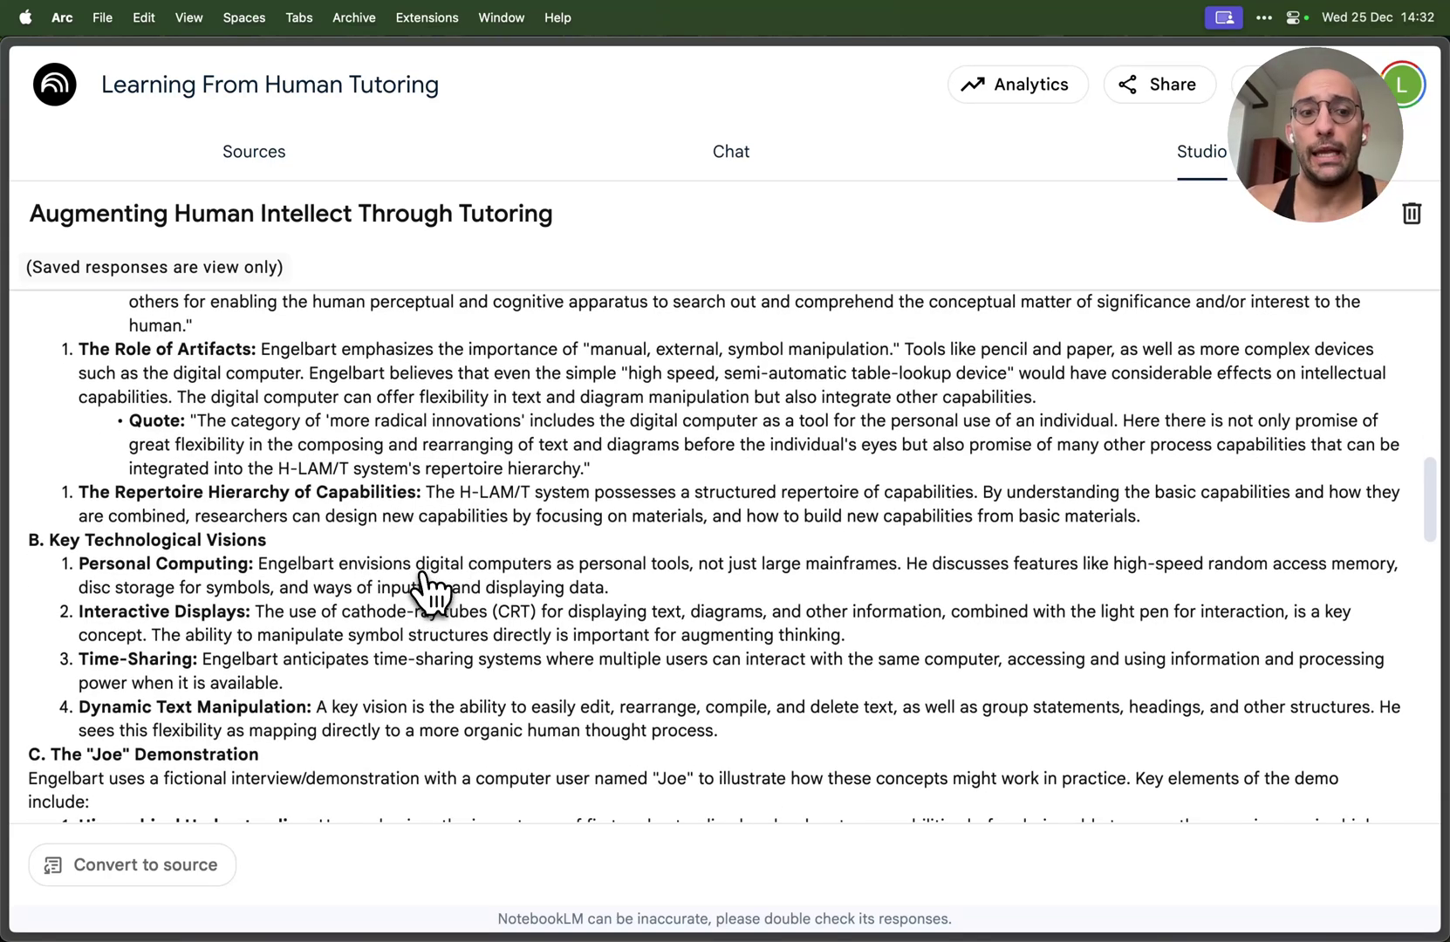
click(360, 503)
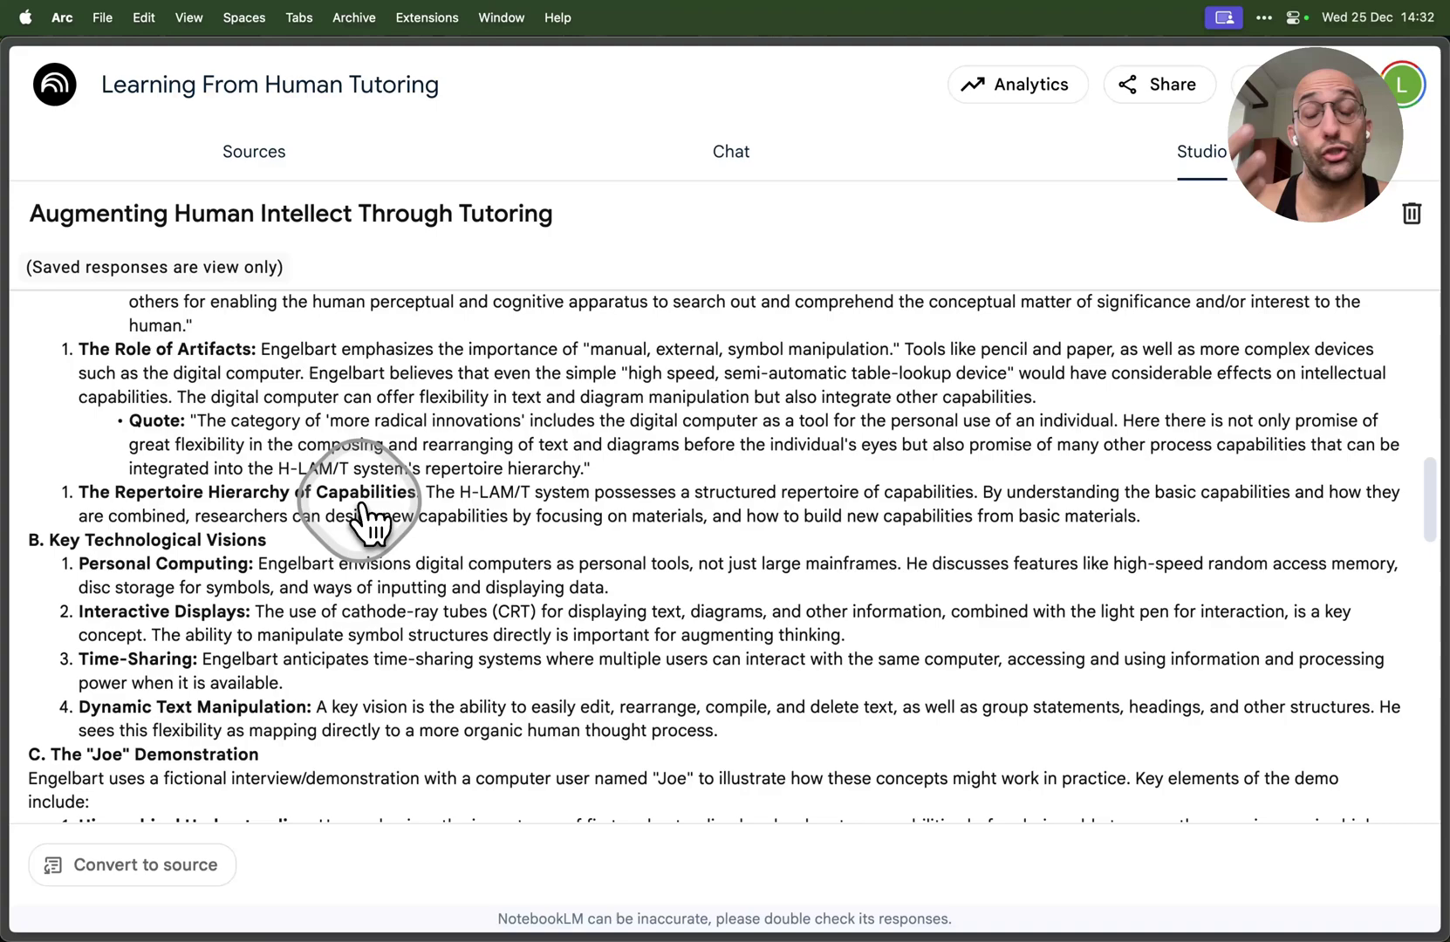
scroll(366, 519, up, 20)
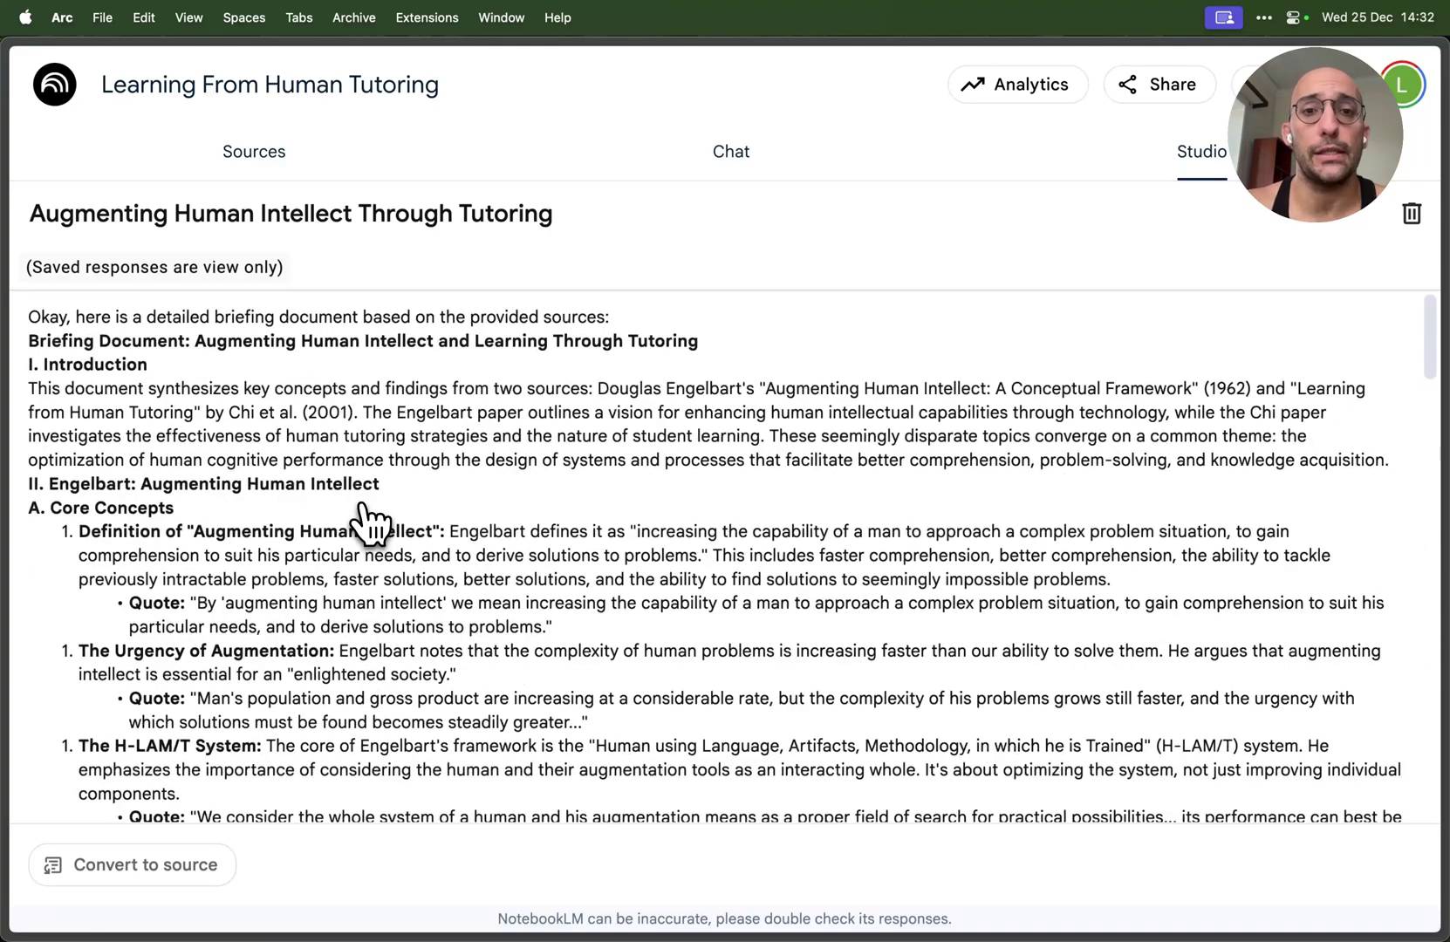
click(737, 170)
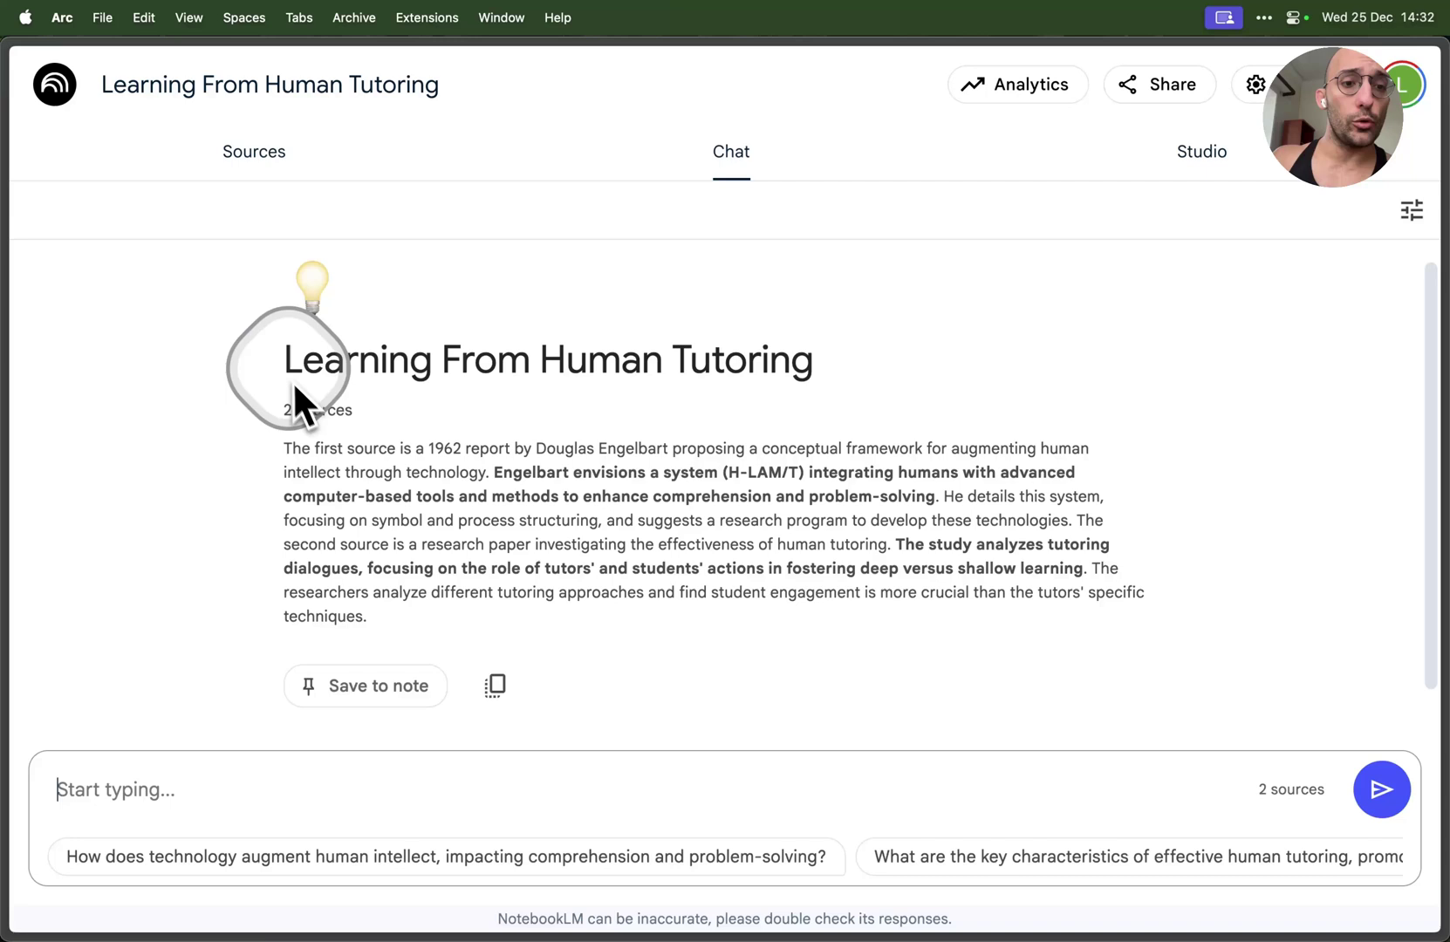
- Ask 'What is augmentation for Douglas Engelbart?' and how it relates to the tutoring paper
click(388, 798)
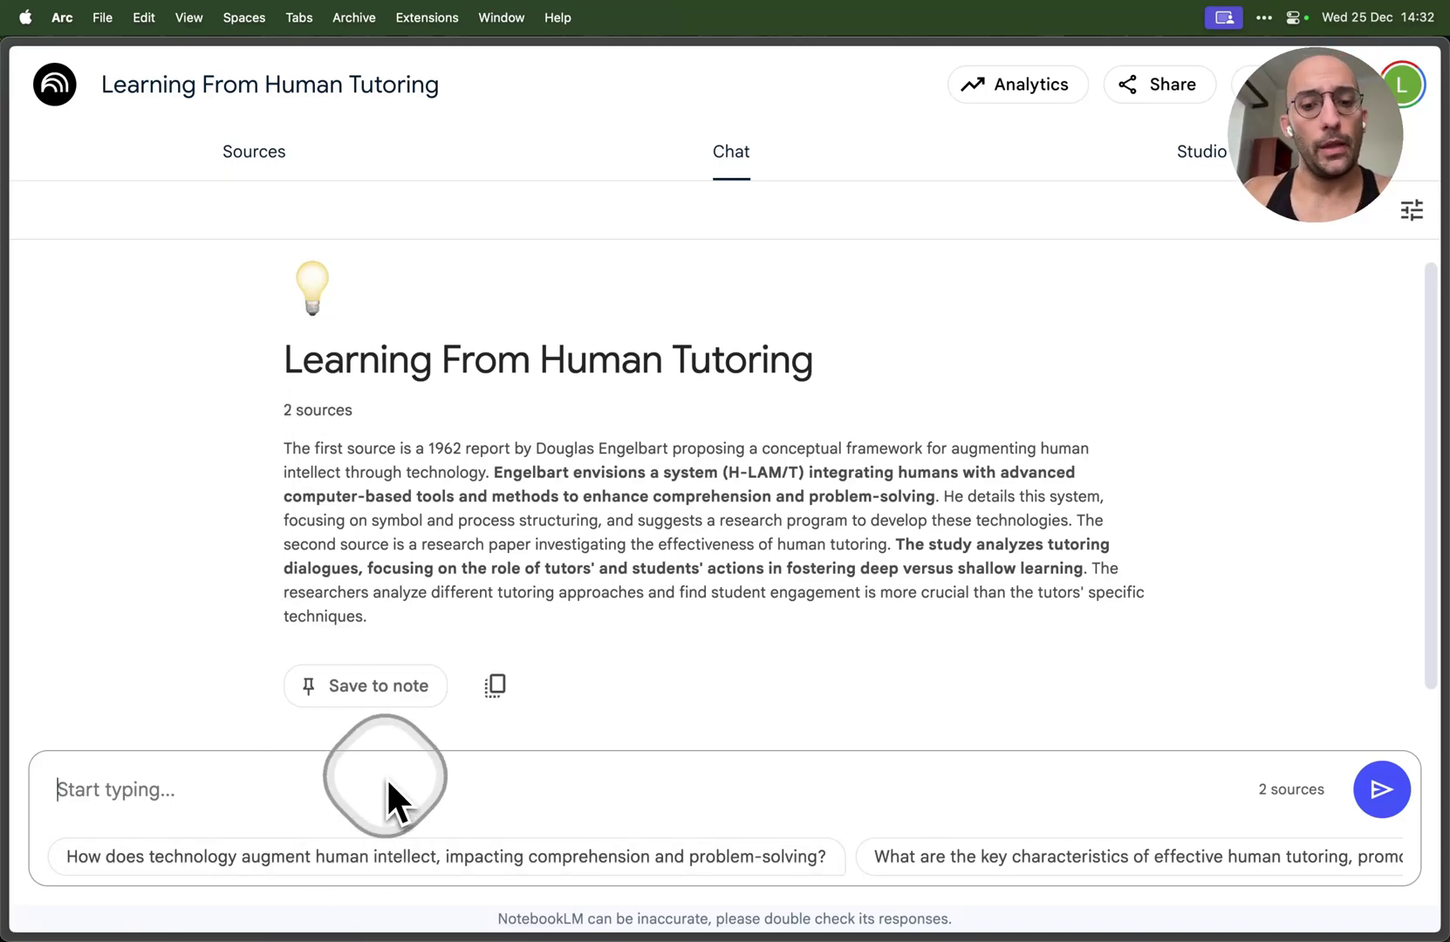
text(What is augmen)
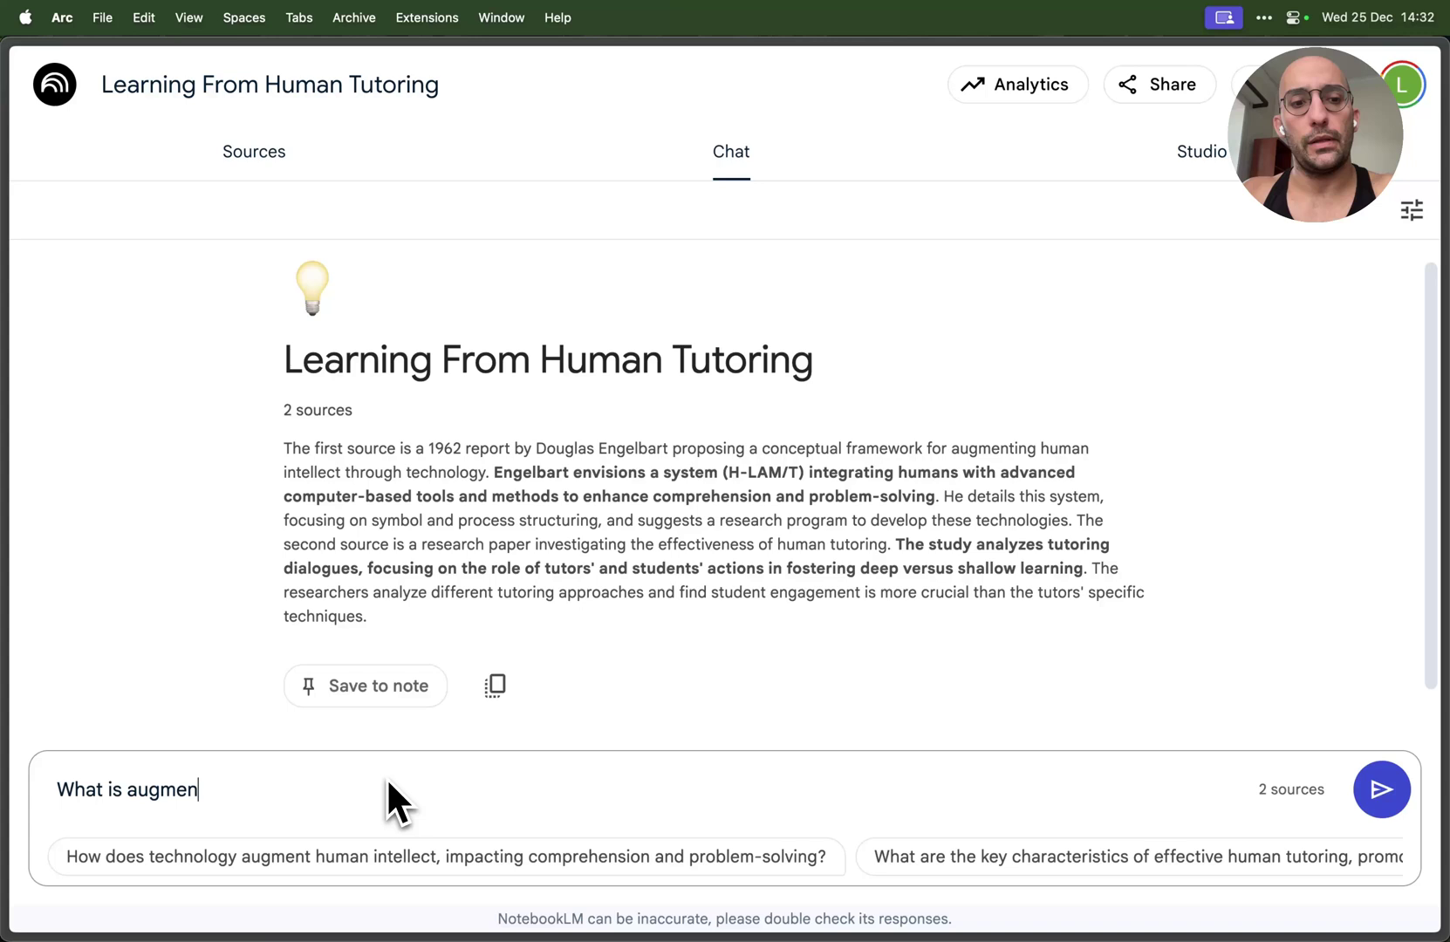
text(tation for Do)
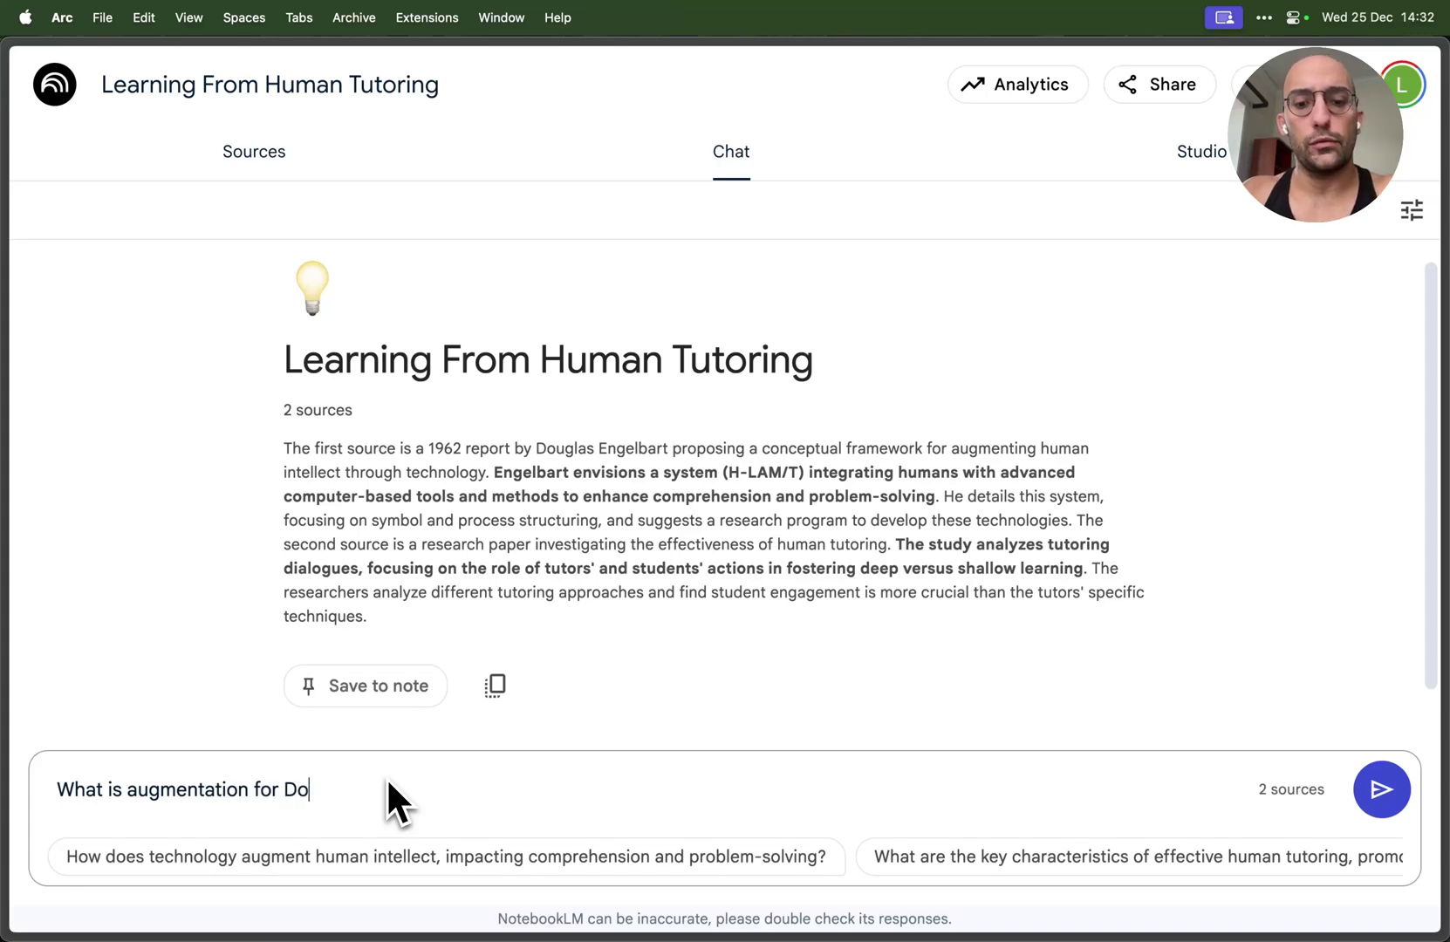
text(uglas engelbart?)
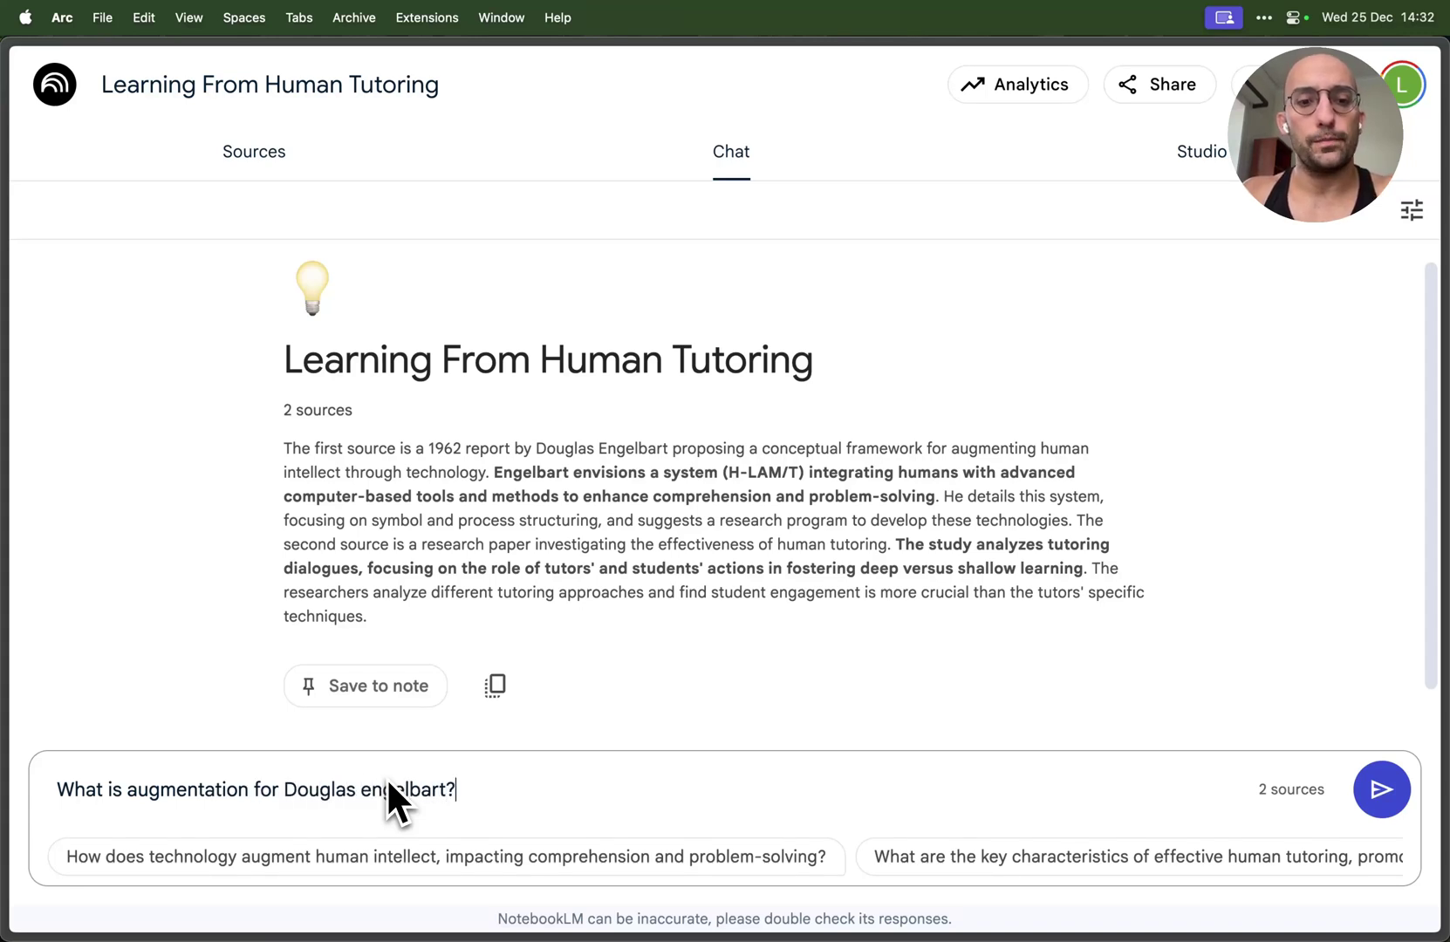
text( How does that relate to the paper about tutoring strategies?)
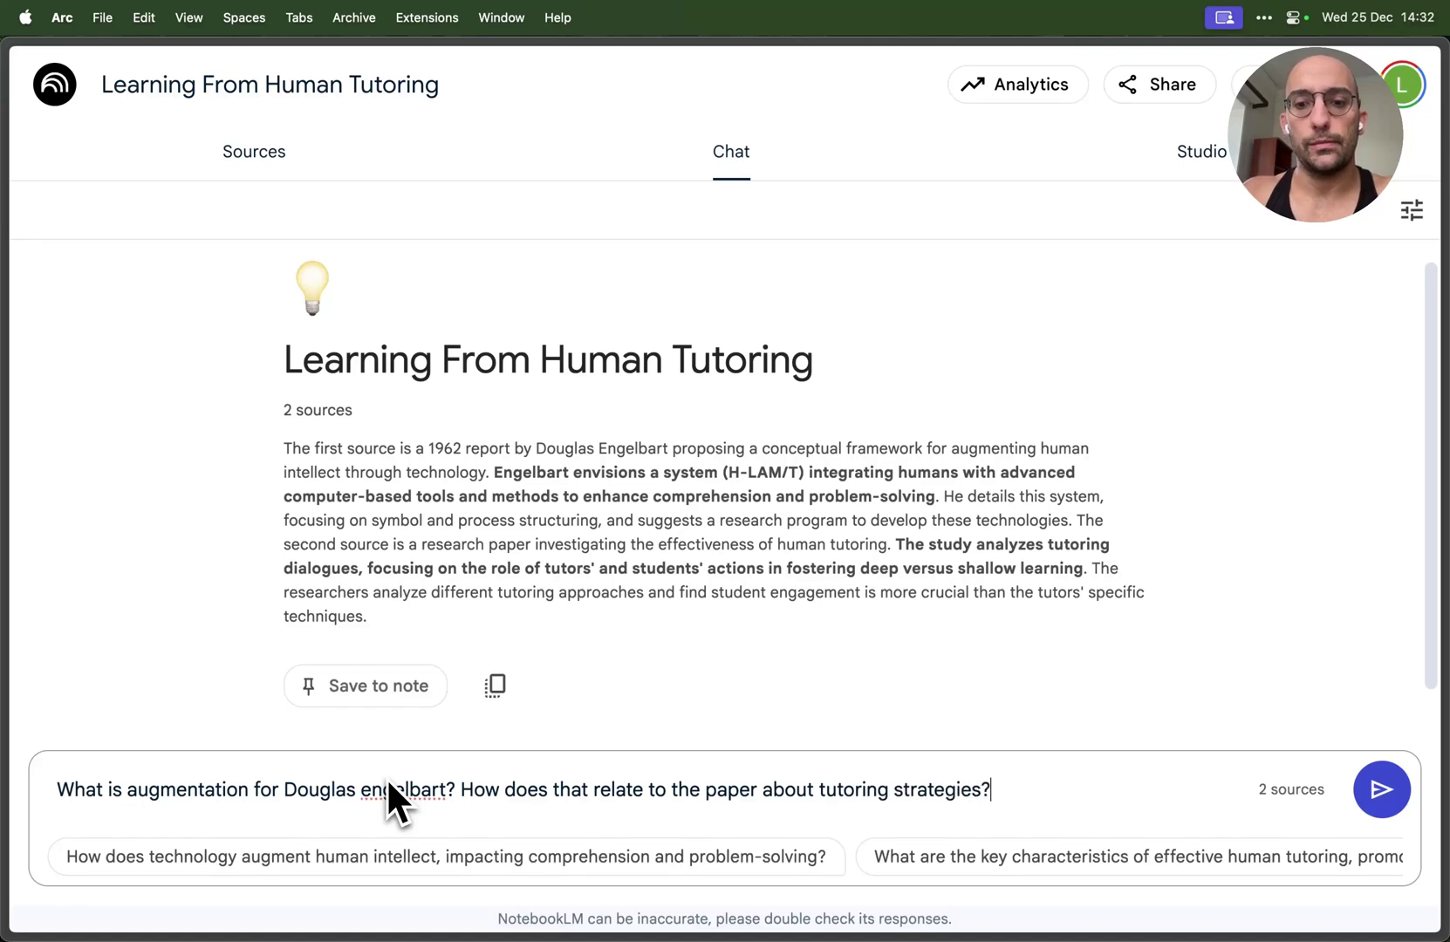
key(Return)
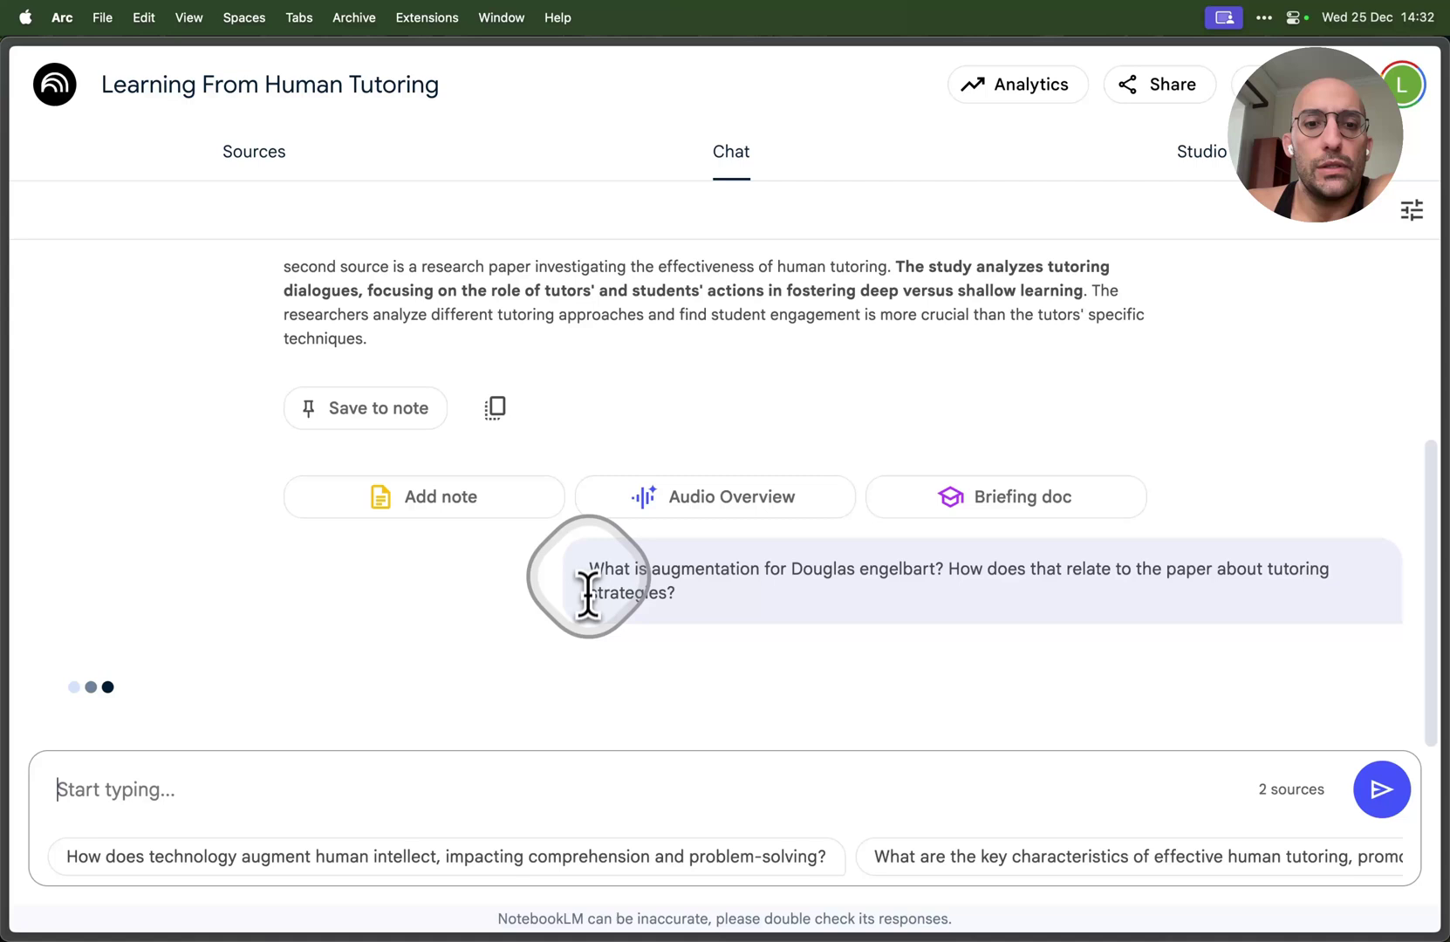
drag(589, 568, 680, 602)
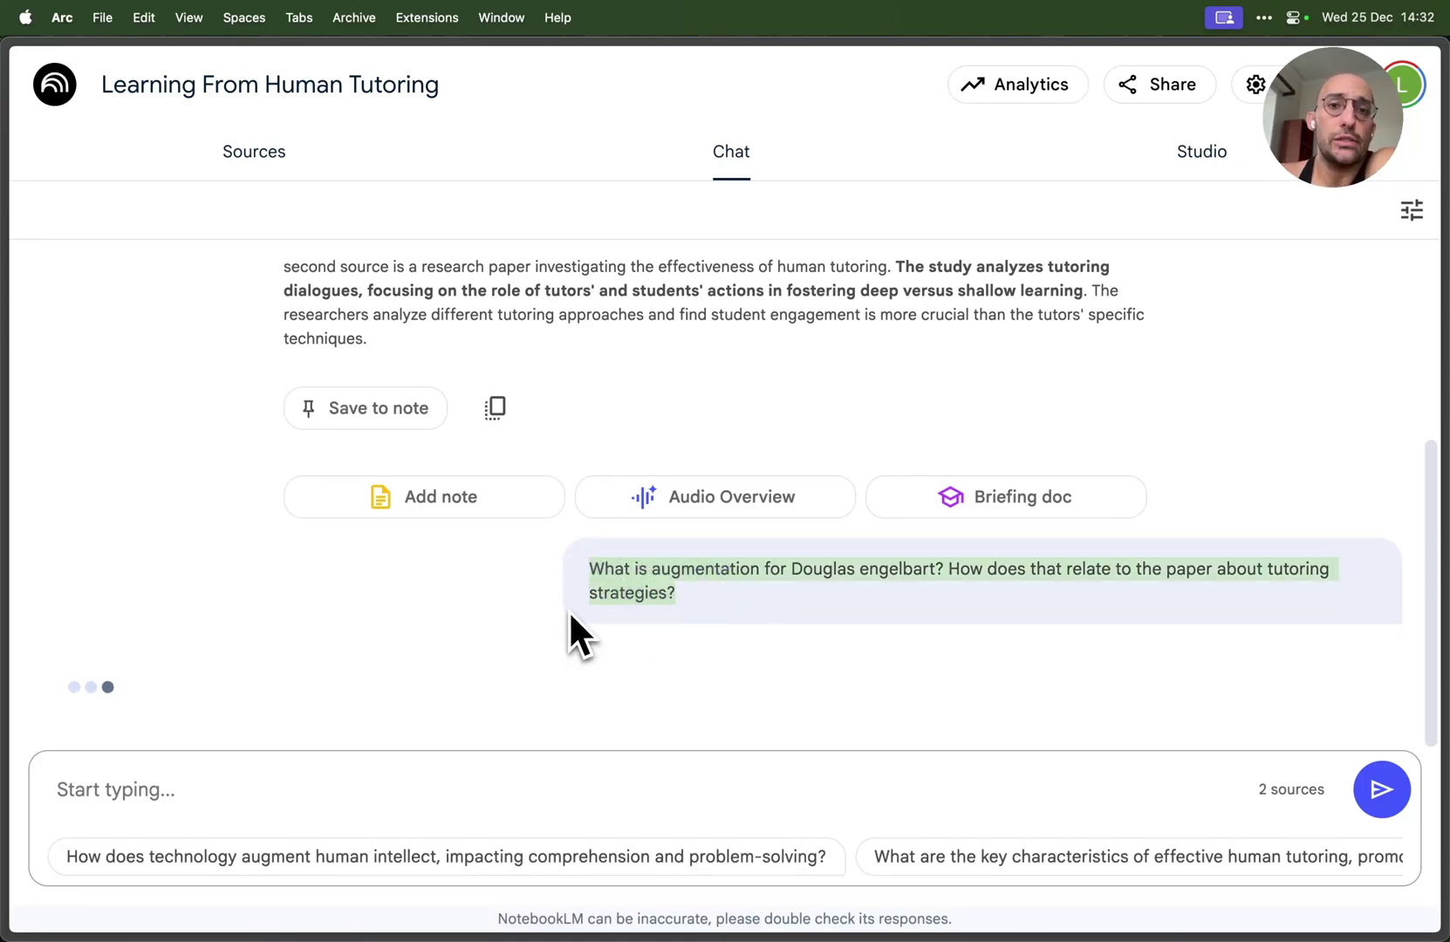
drag(599, 611, 590, 571)
scroll(558, 545, up, 8)
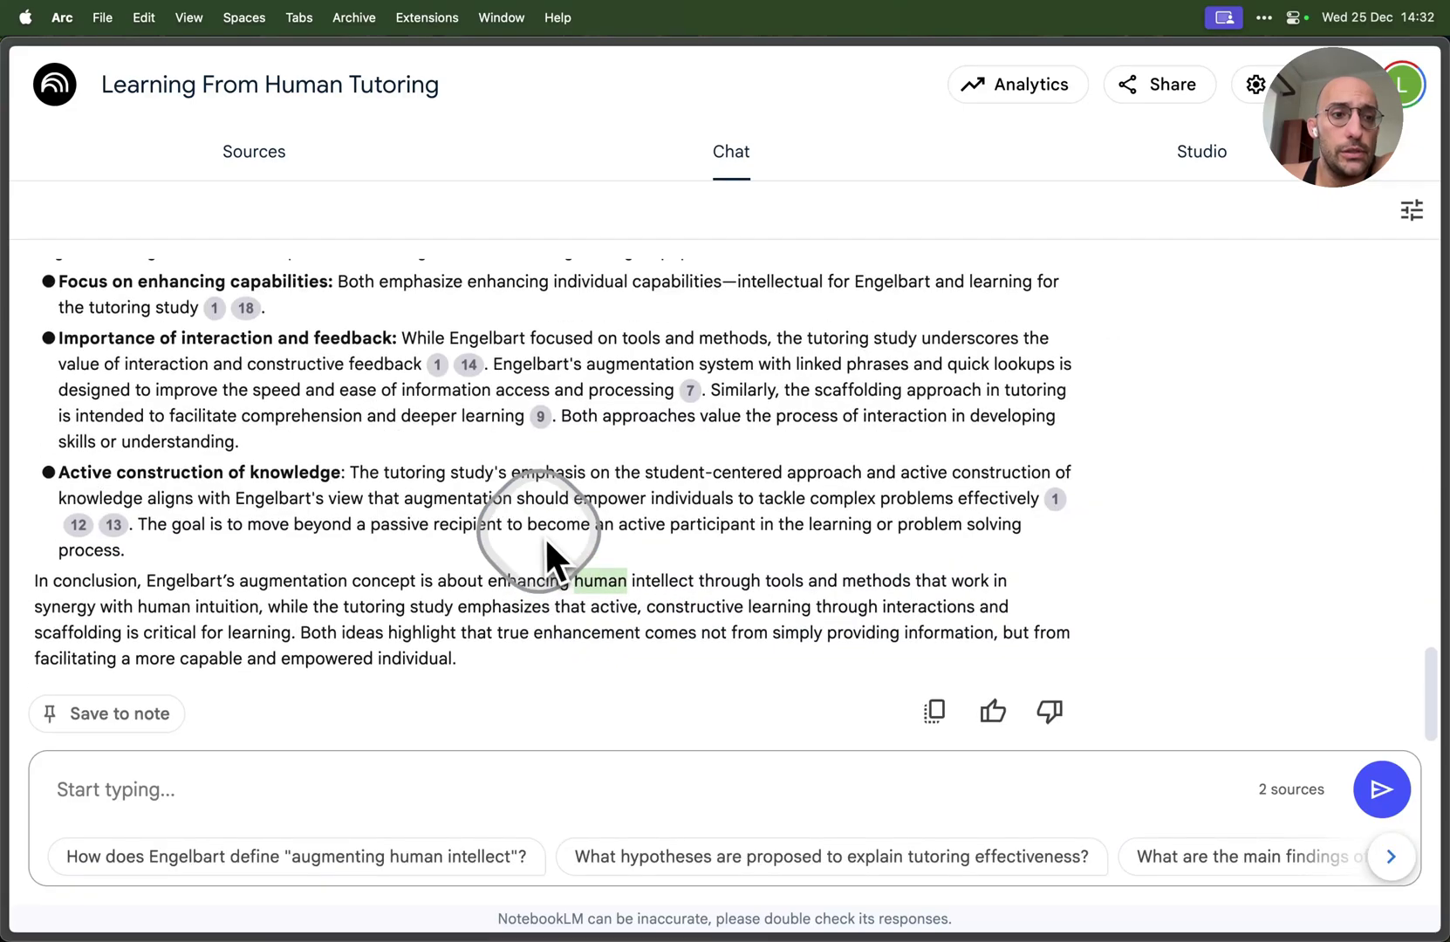
scroll(541, 538, up, 15)
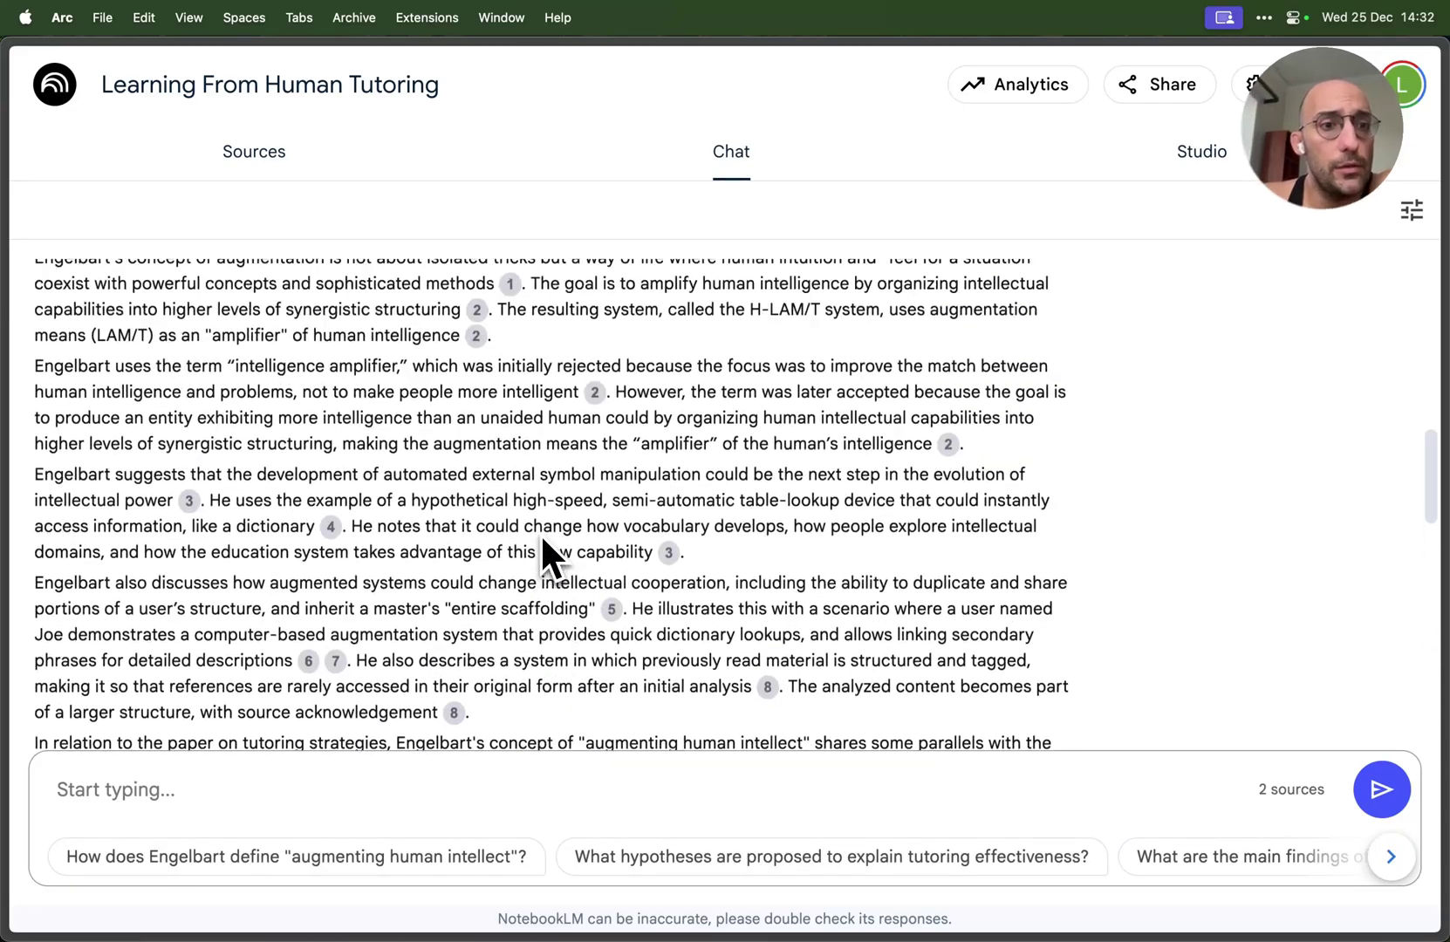
scroll(542, 538, down, 5)
scroll(542, 538, up, 2)
drag(541, 538, 369, 465)
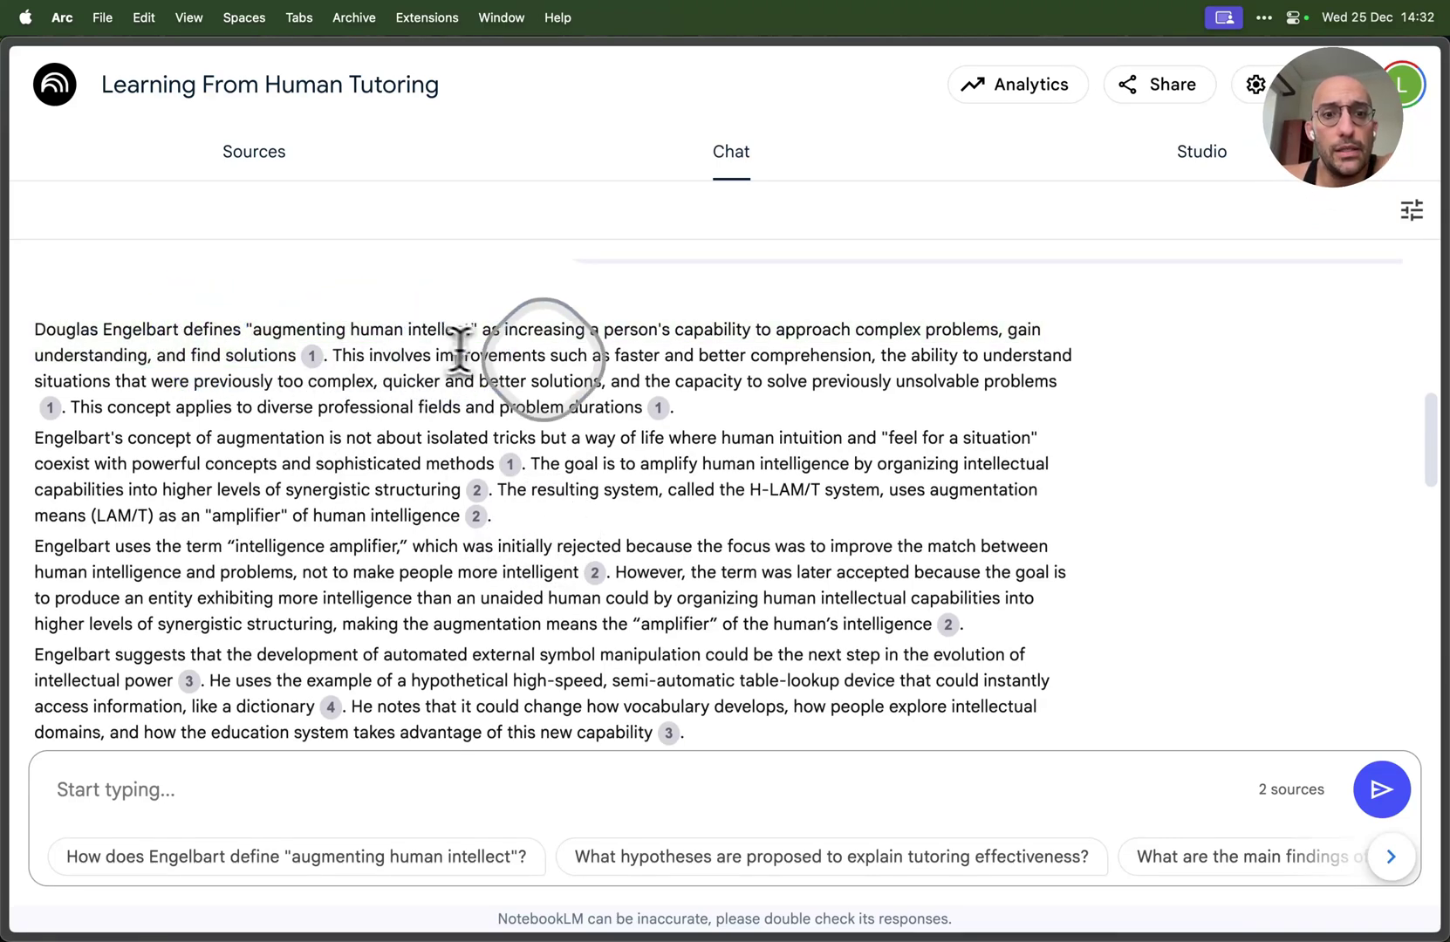
drag(677, 332, 751, 332)
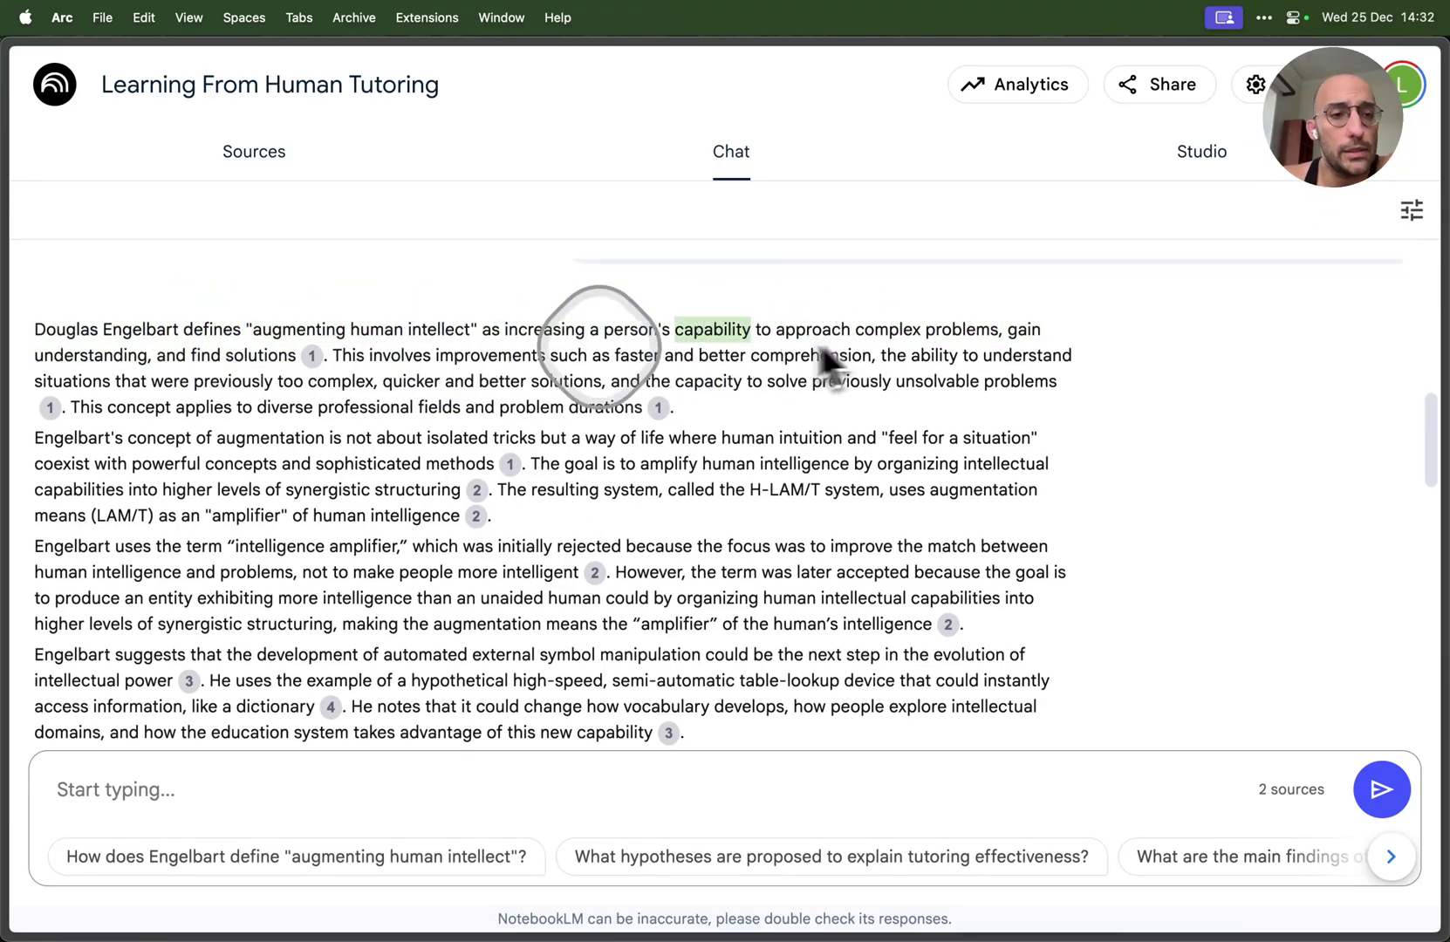
mouse_move(318, 359)
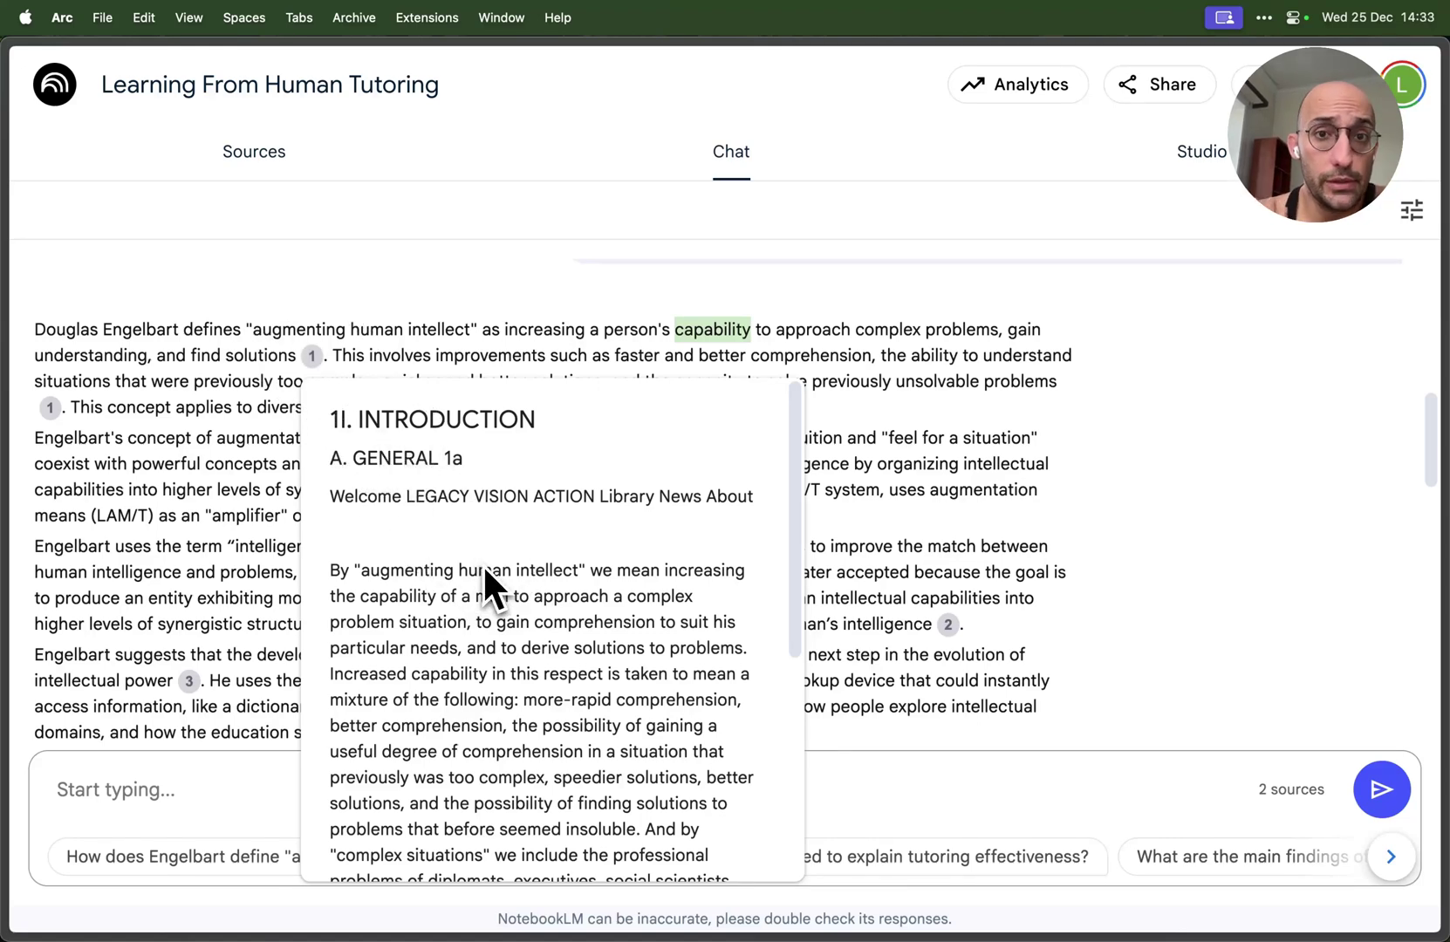
scroll(624, 668, down, 1)
scroll(623, 667, down, 5)
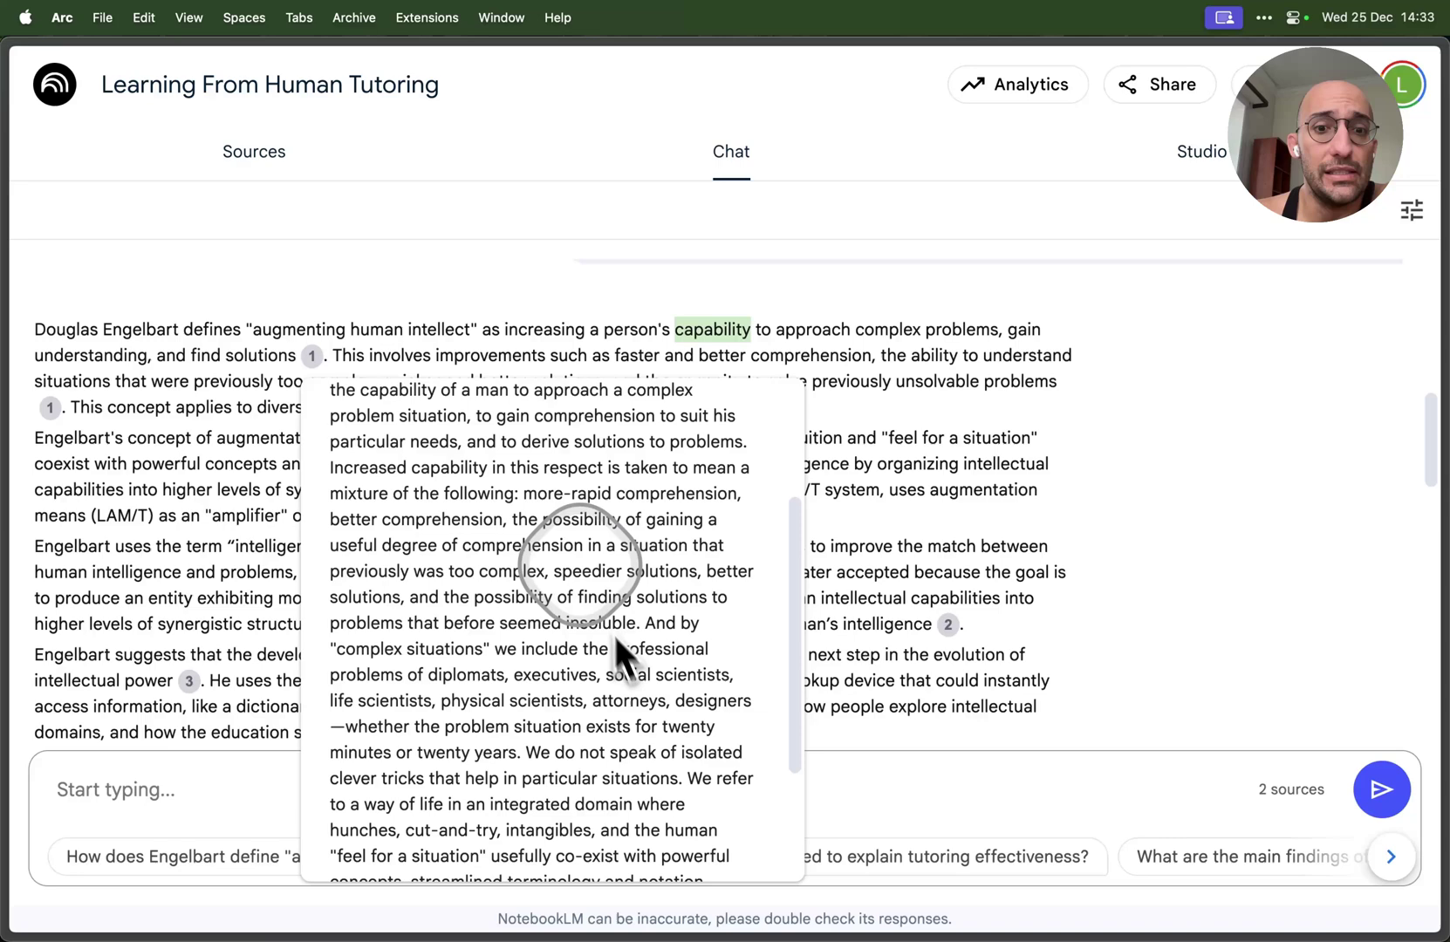
scroll(581, 565, up, 3)
scroll(581, 565, up, 2)
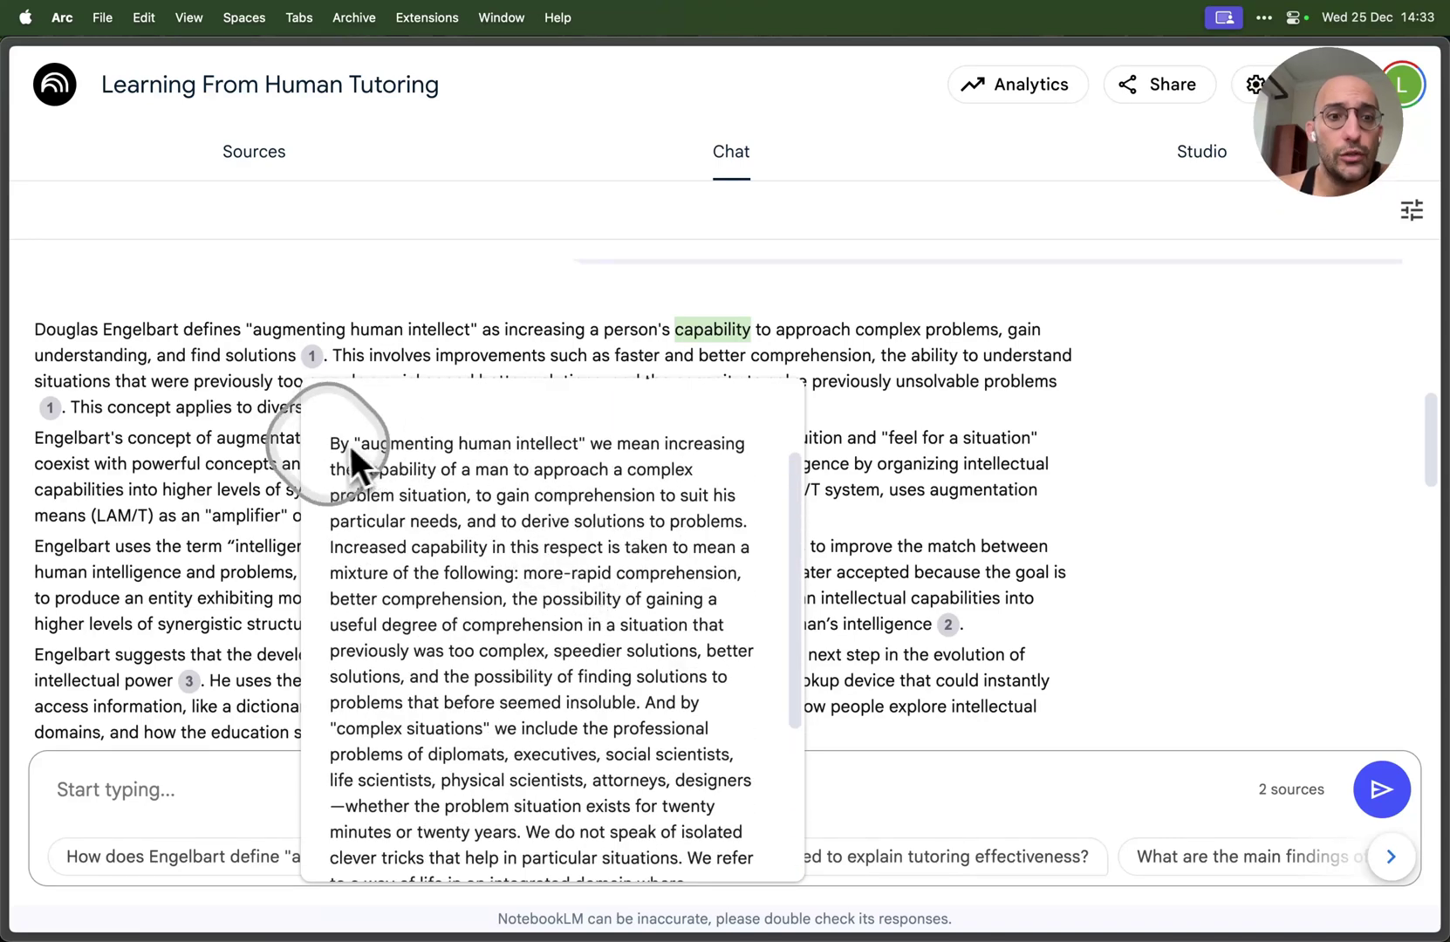
drag(331, 443, 536, 513)
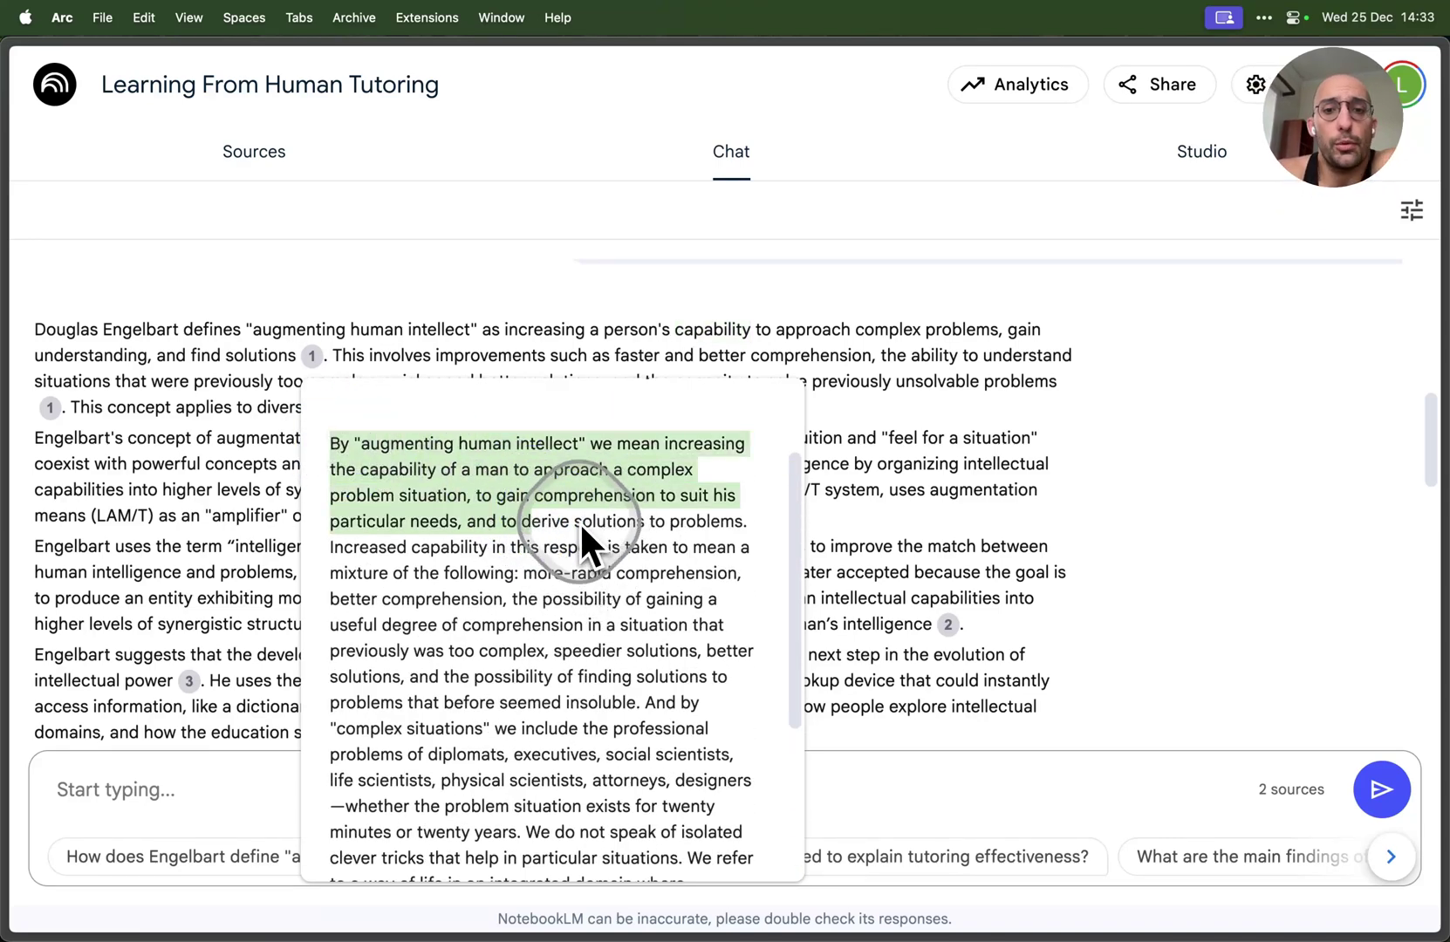
drag(243, 518, 189, 433)
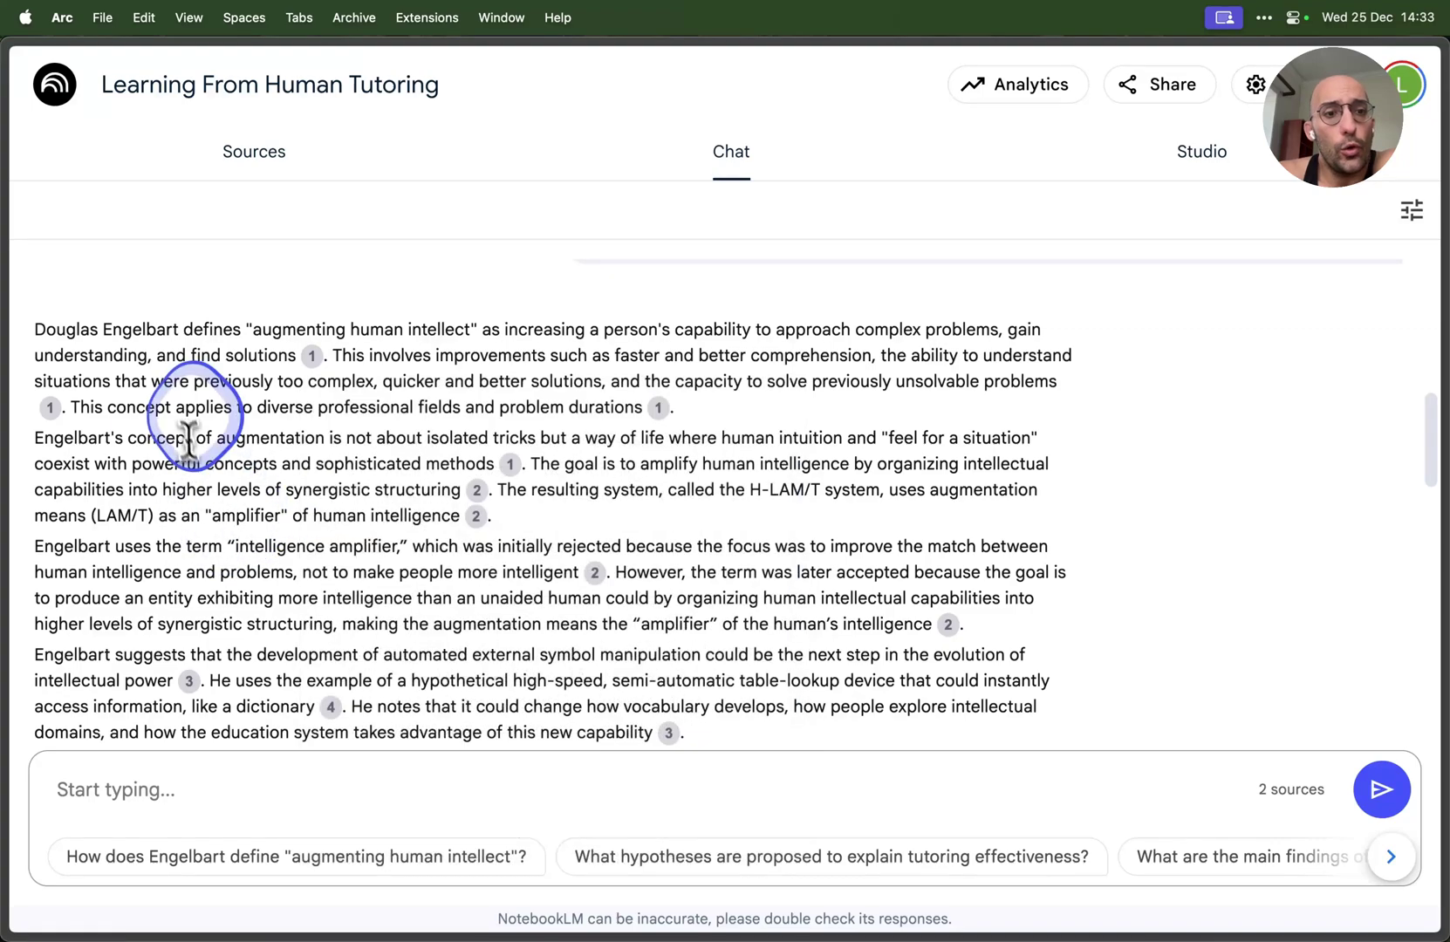
scroll(413, 435, down, 1)
mouse_move(481, 448)
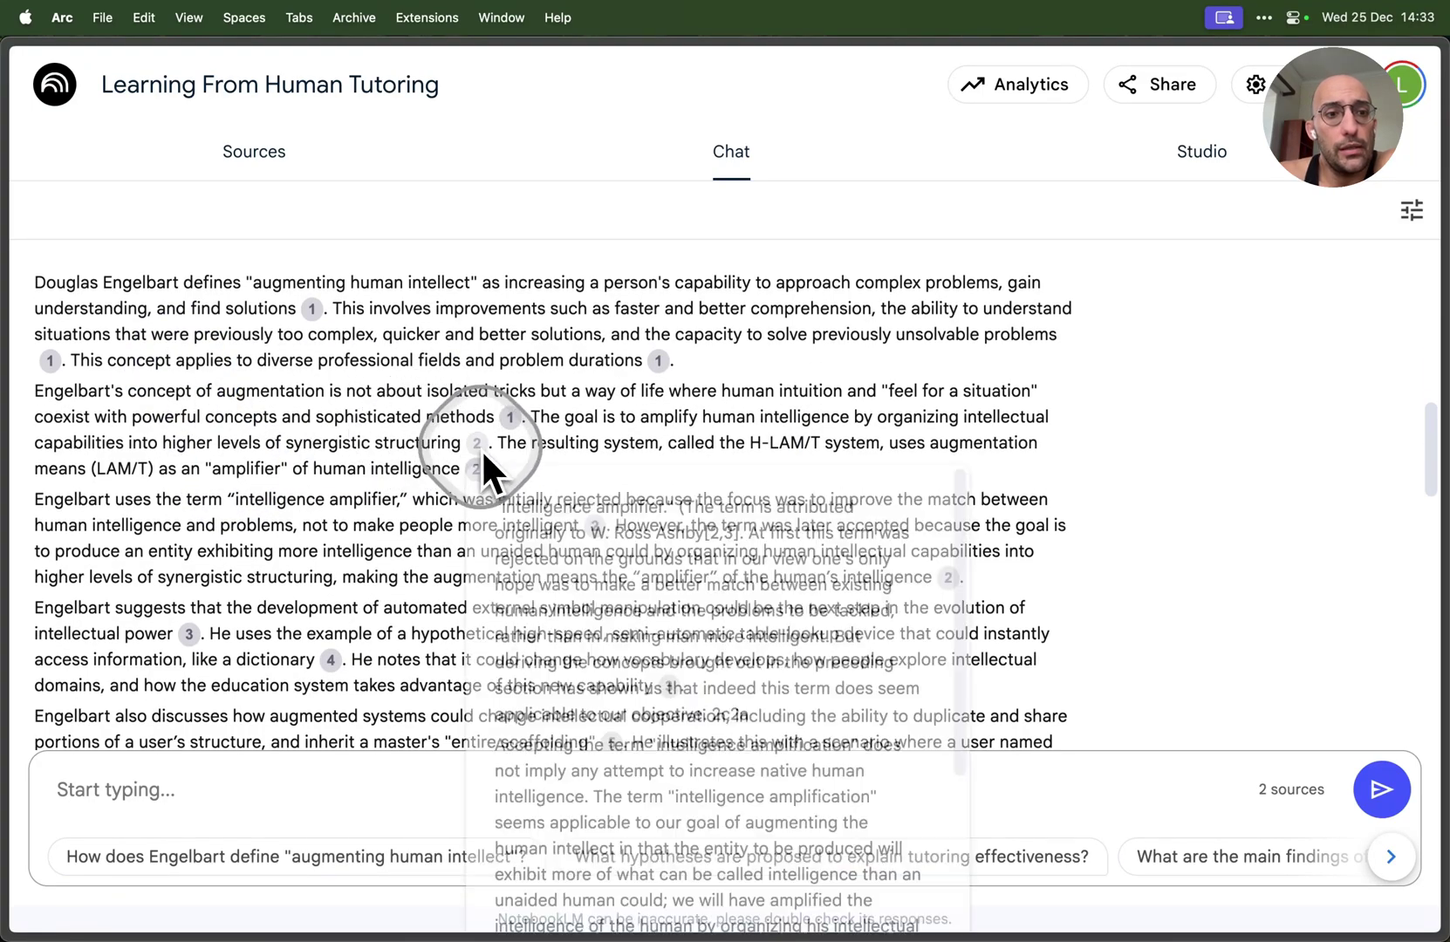
scroll(646, 580, down, 5)
scroll(660, 591, up, 5)
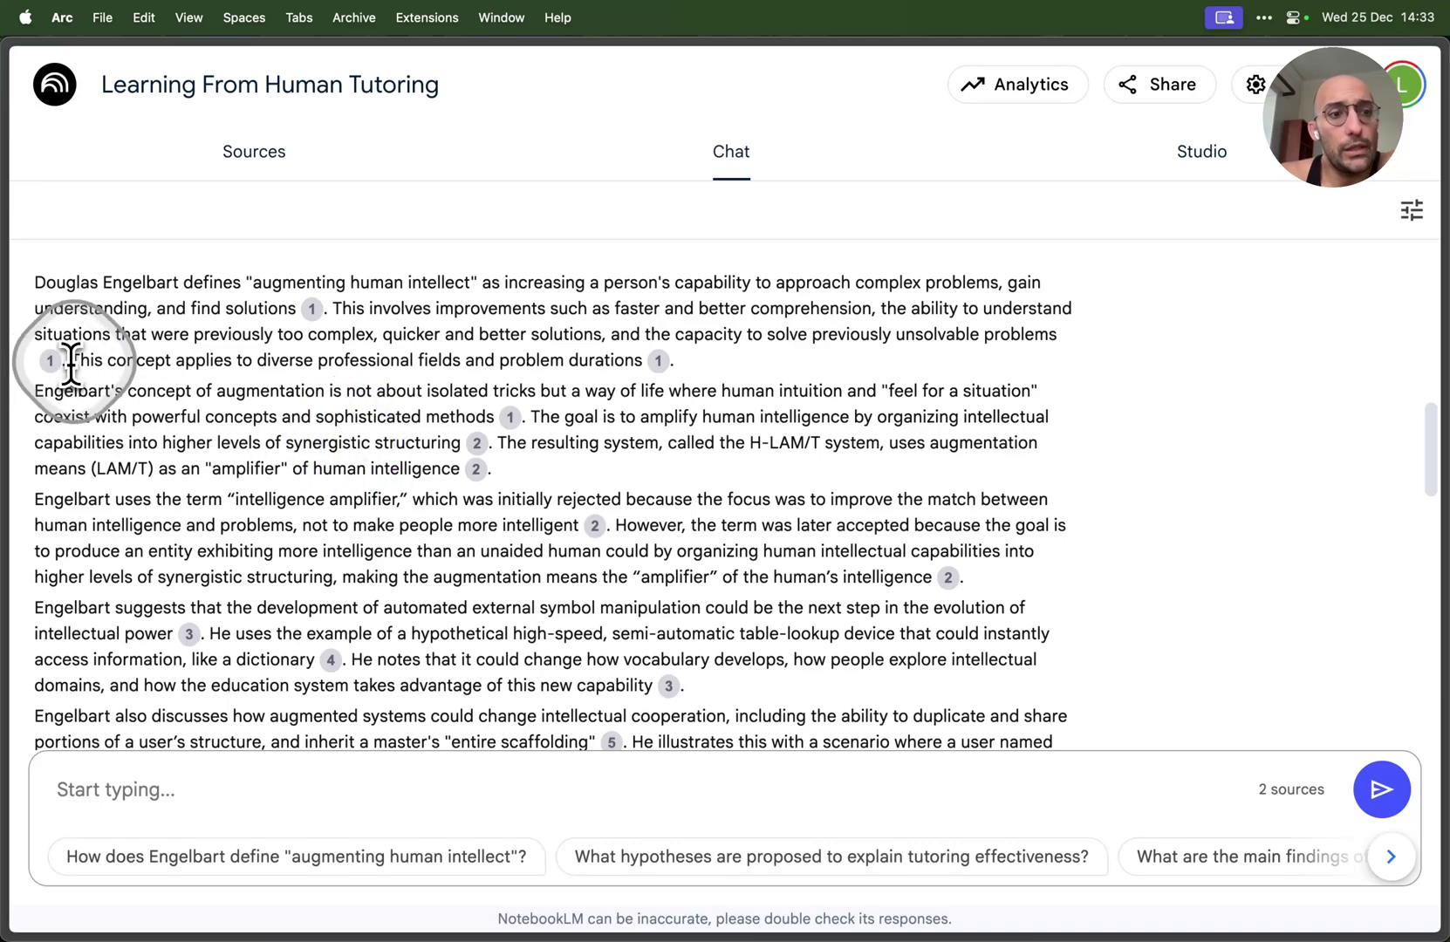
drag(71, 363, 390, 462)
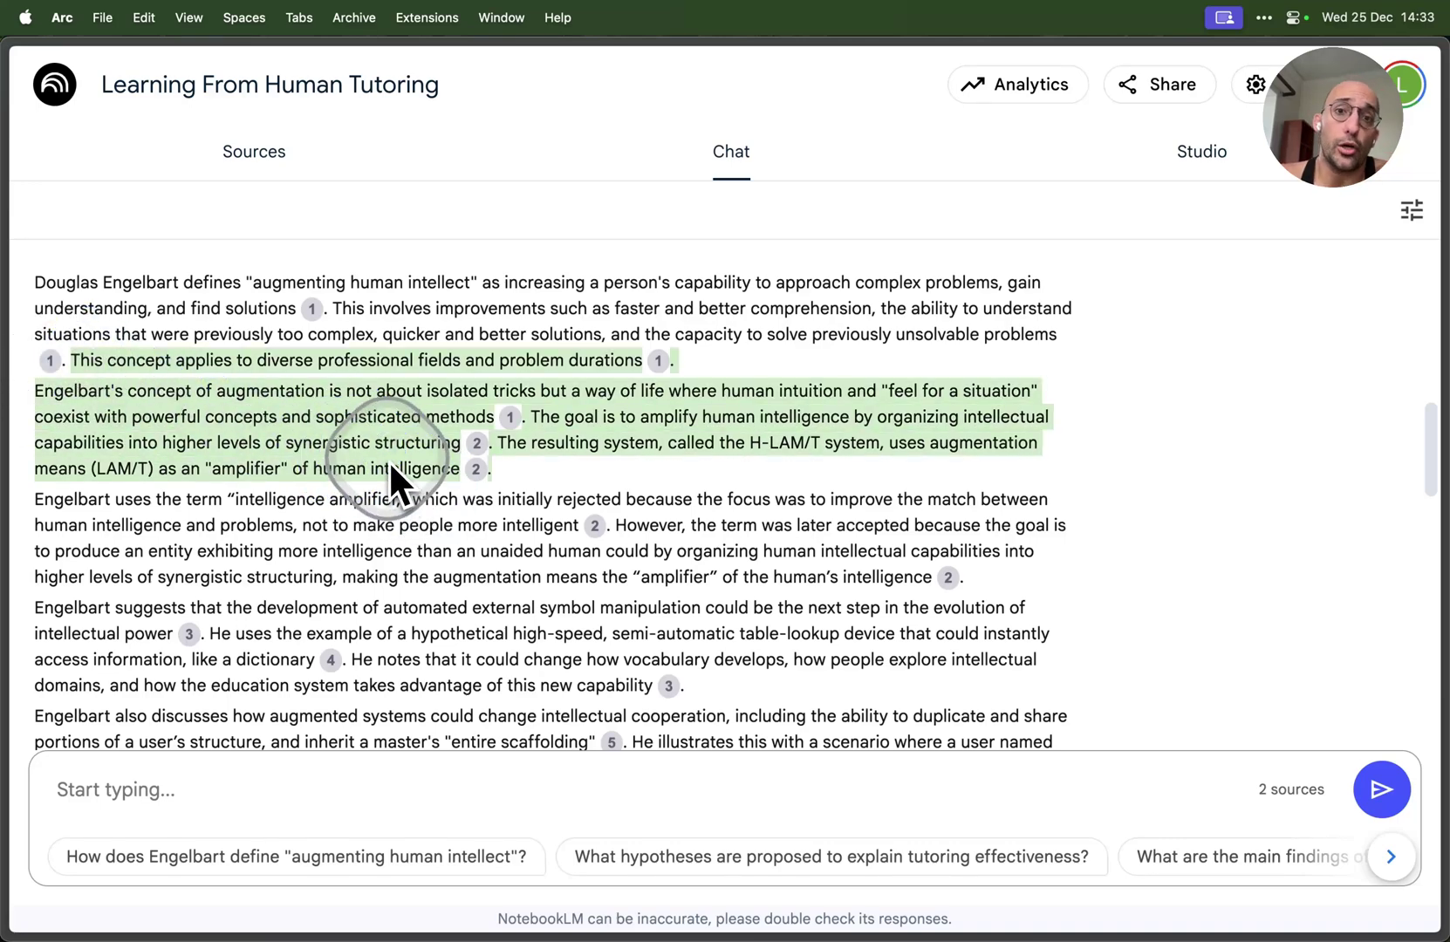
- Read the answer, highlighting the tutor-centered and student-centered hypothesis bullets
scroll(450, 511, down, 5)
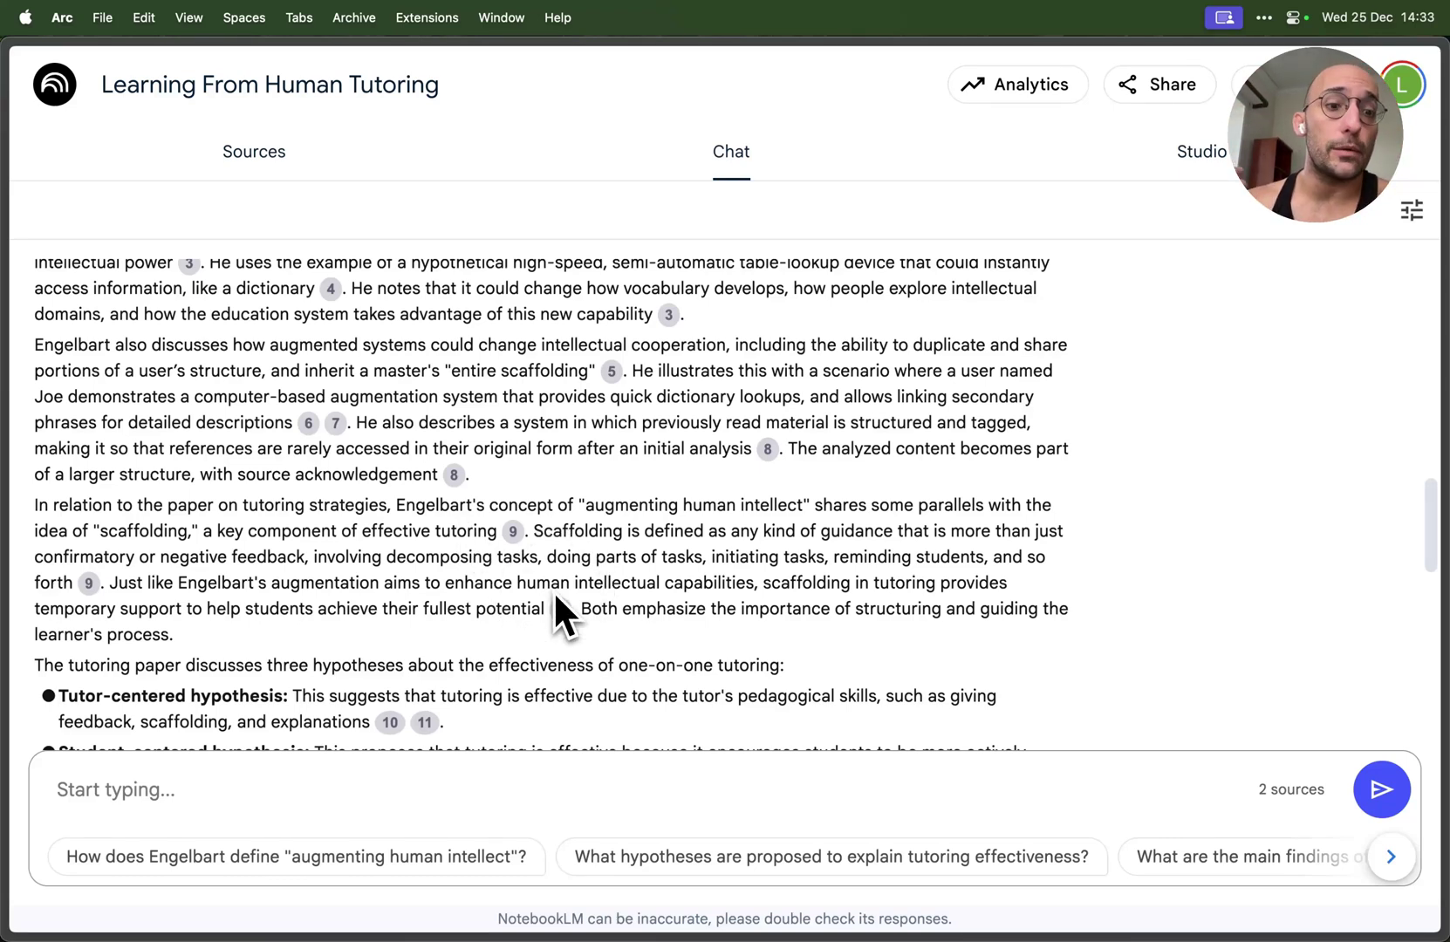
scroll(553, 589, down, 3)
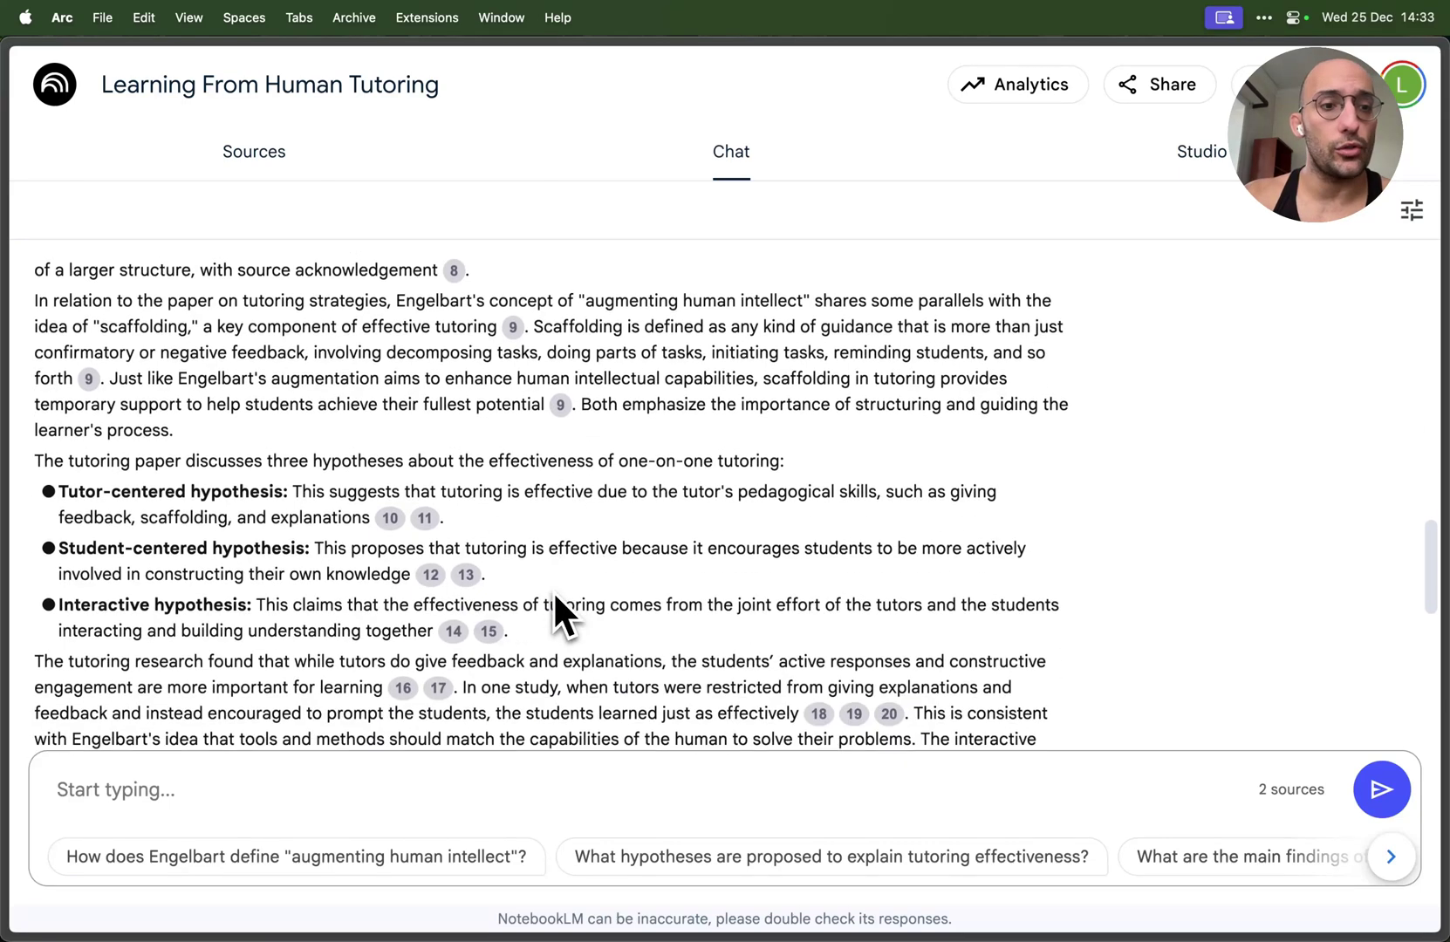
drag(288, 493, 214, 491)
triple_click(214, 491)
double_click(194, 550)
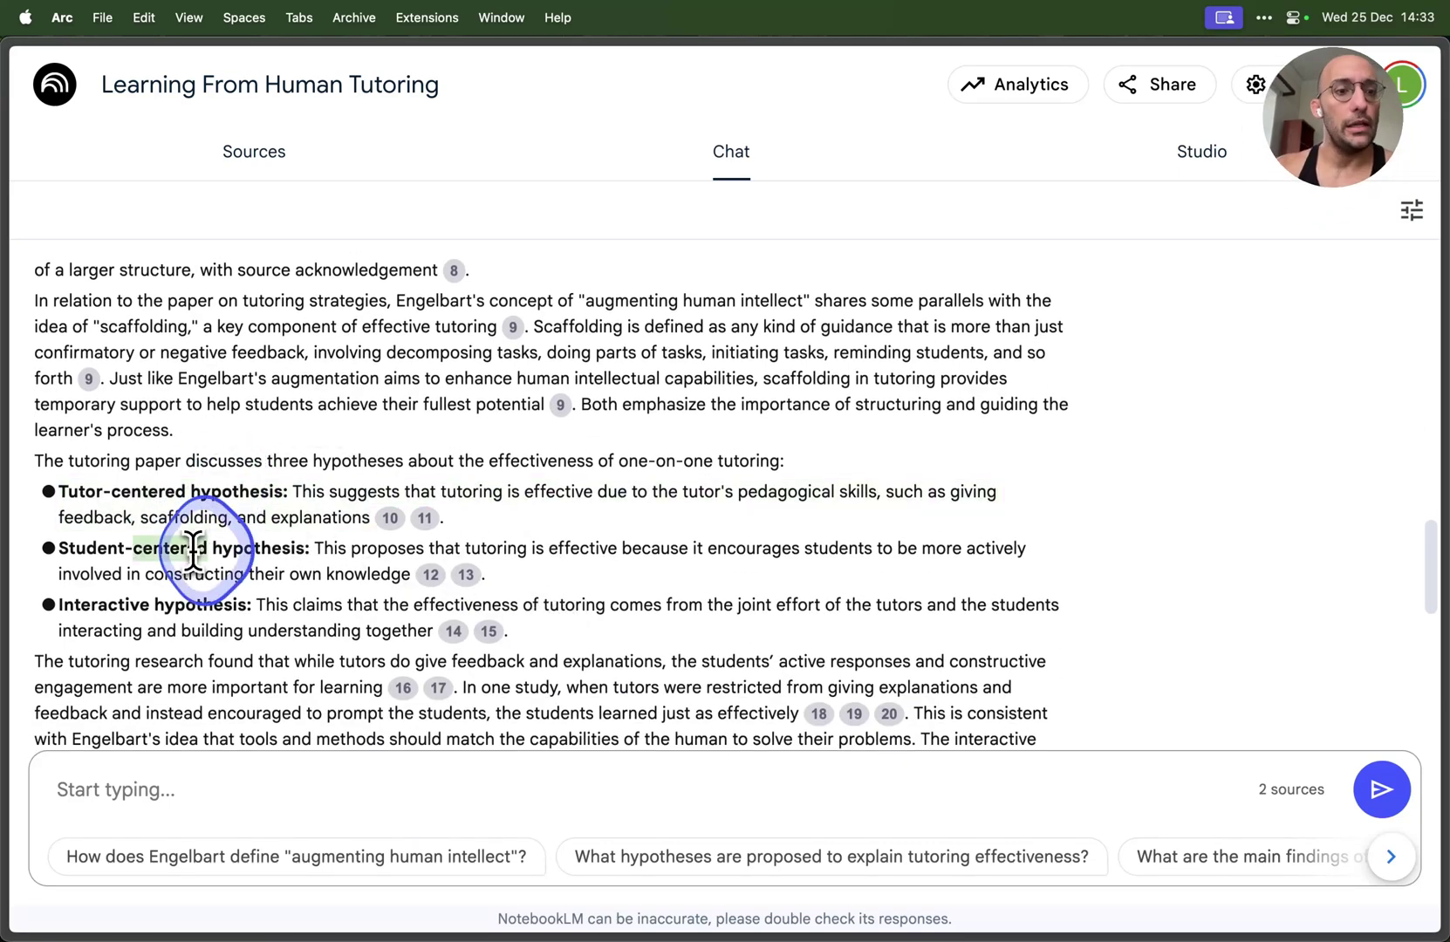
drag(44, 502, 253, 611)
- Save the cited Engelbart answer as a new note
scroll(253, 607, down, 5)
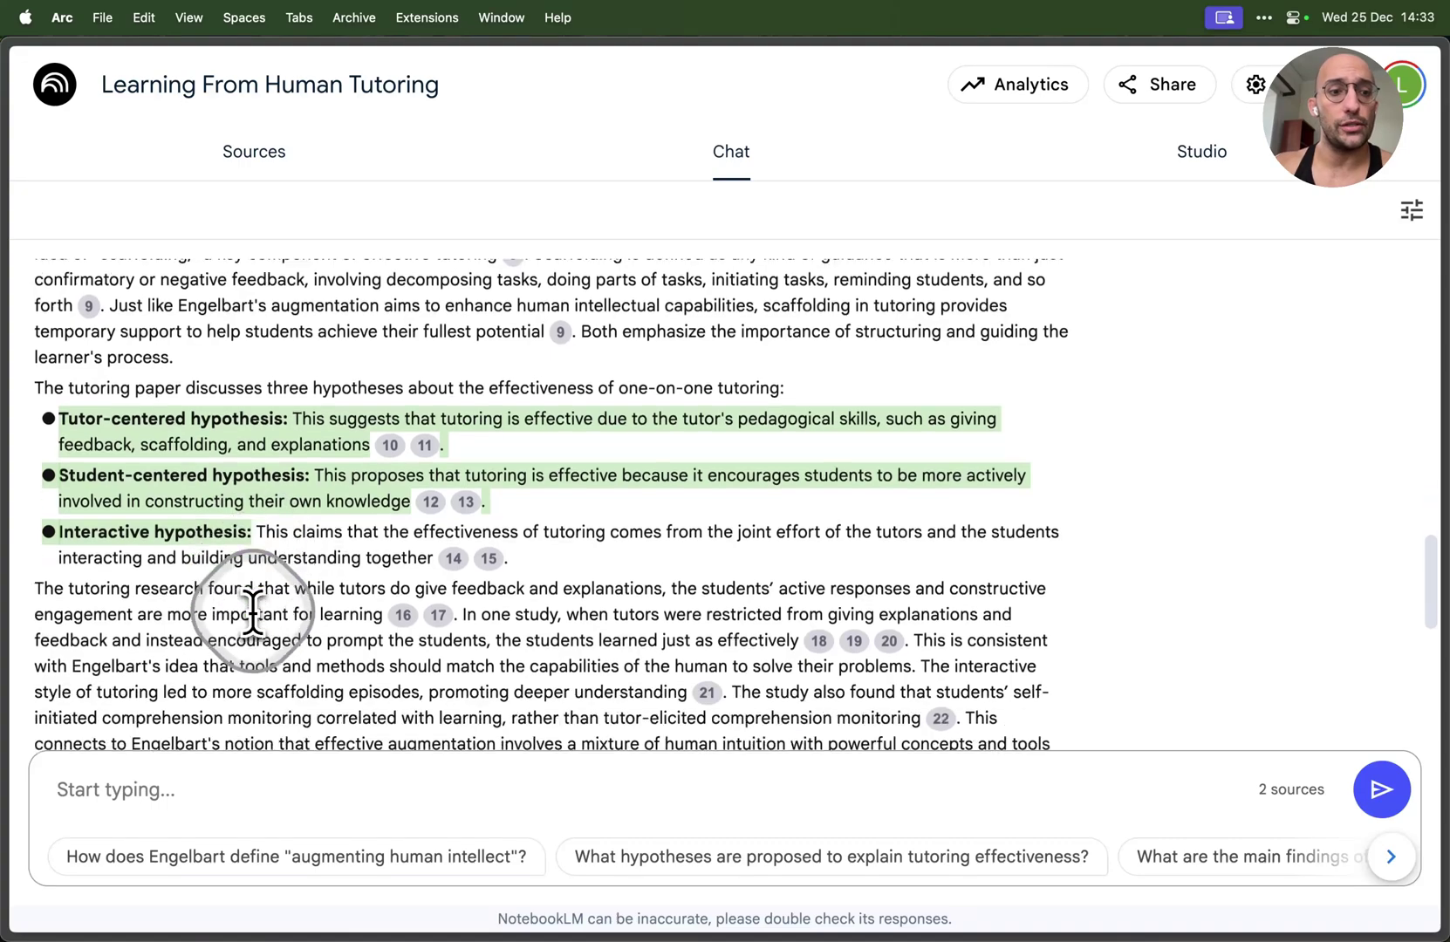
scroll(343, 589, down, 6)
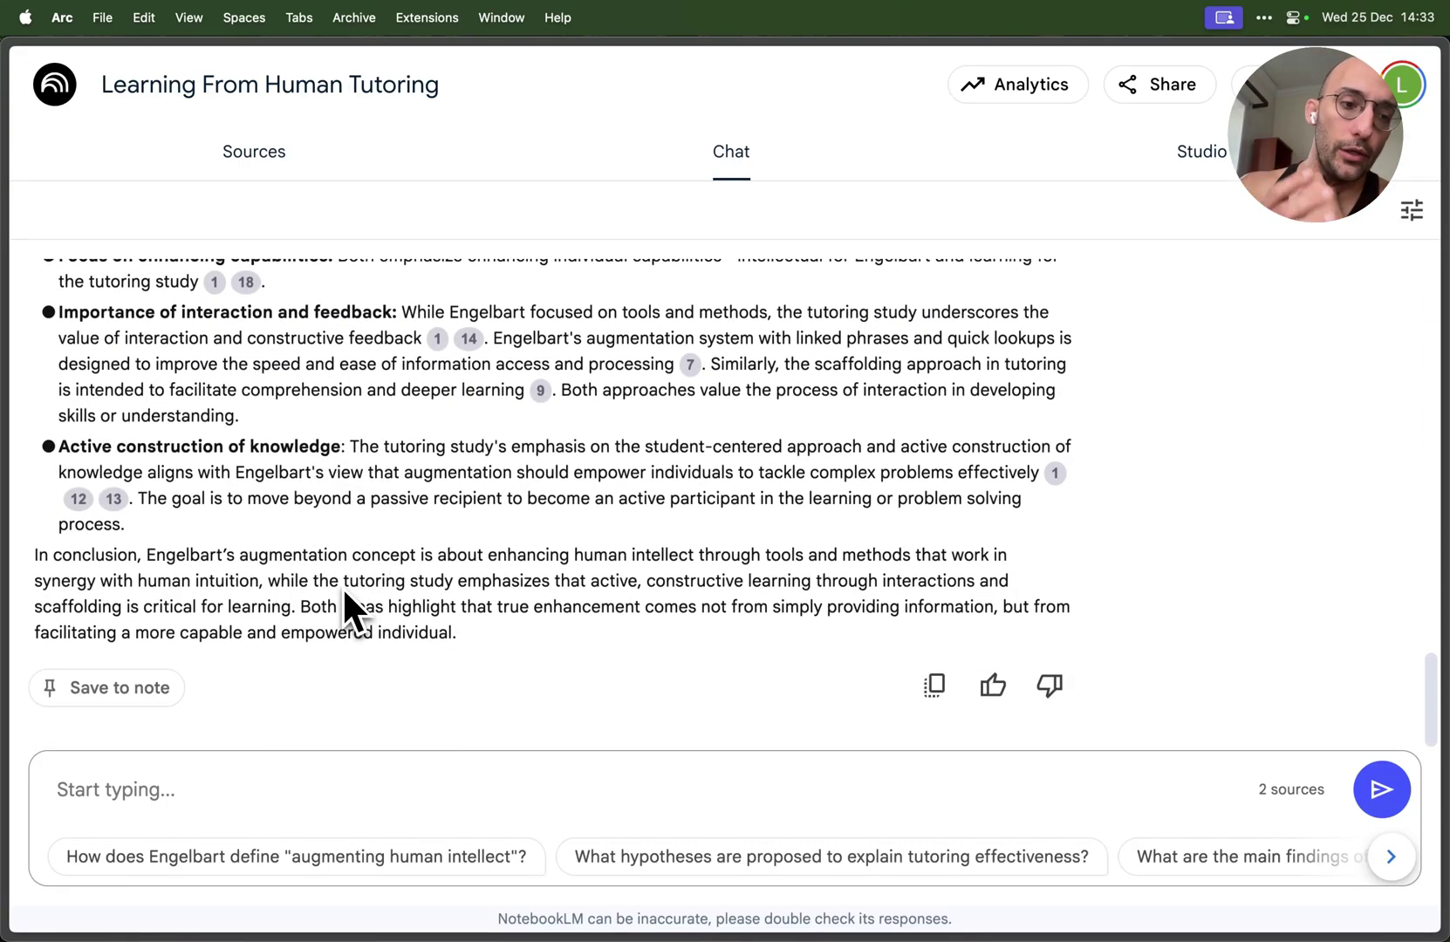
click(155, 693)
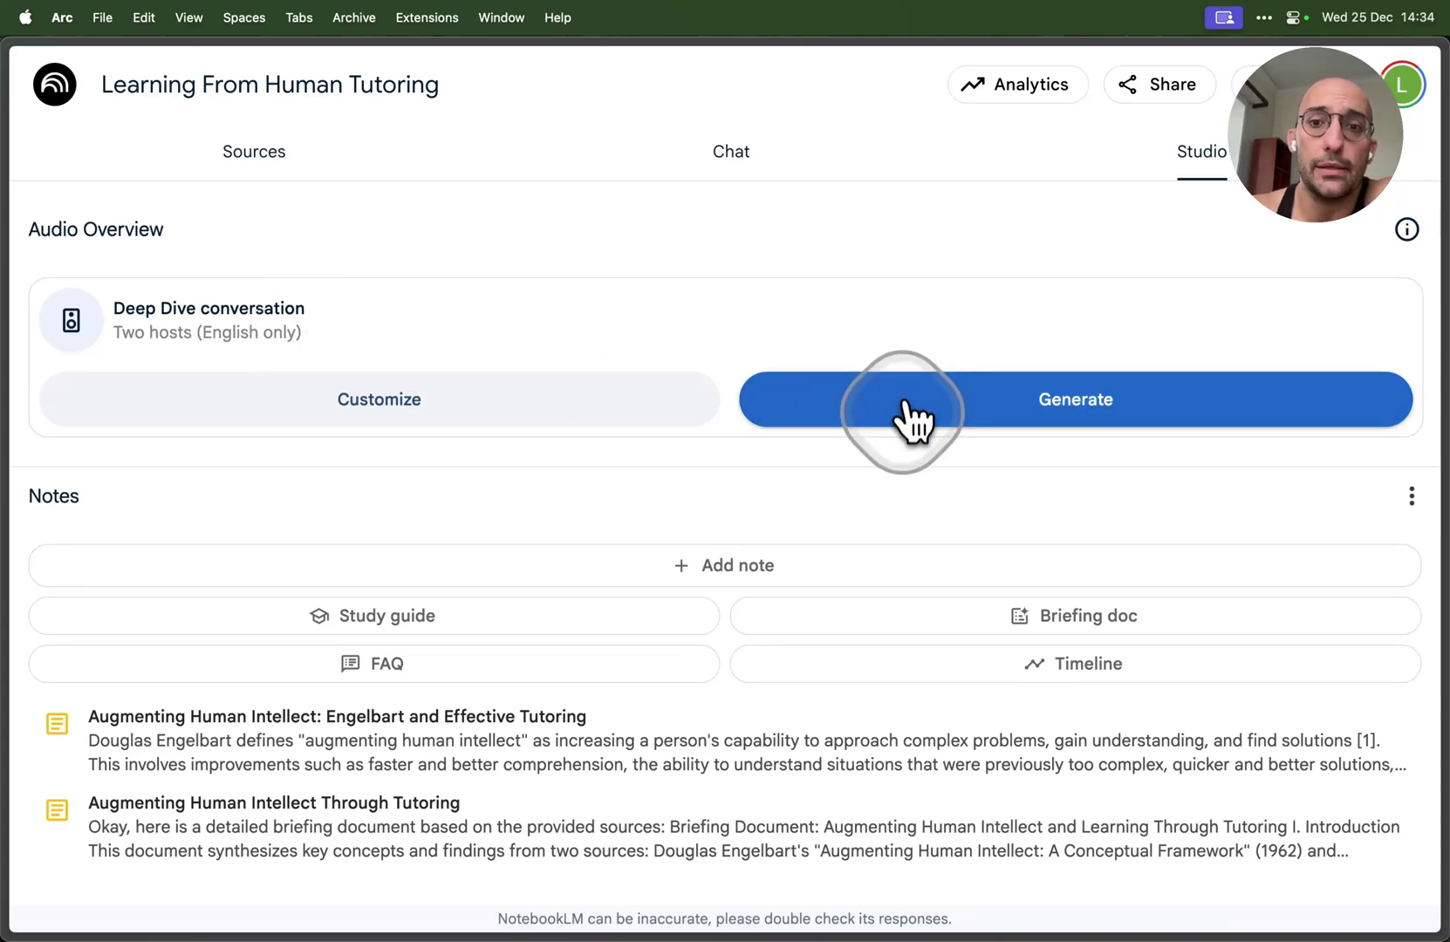
- Generate the Deep Dive audio overview from the Studio Audio Overview card
click(915, 415)
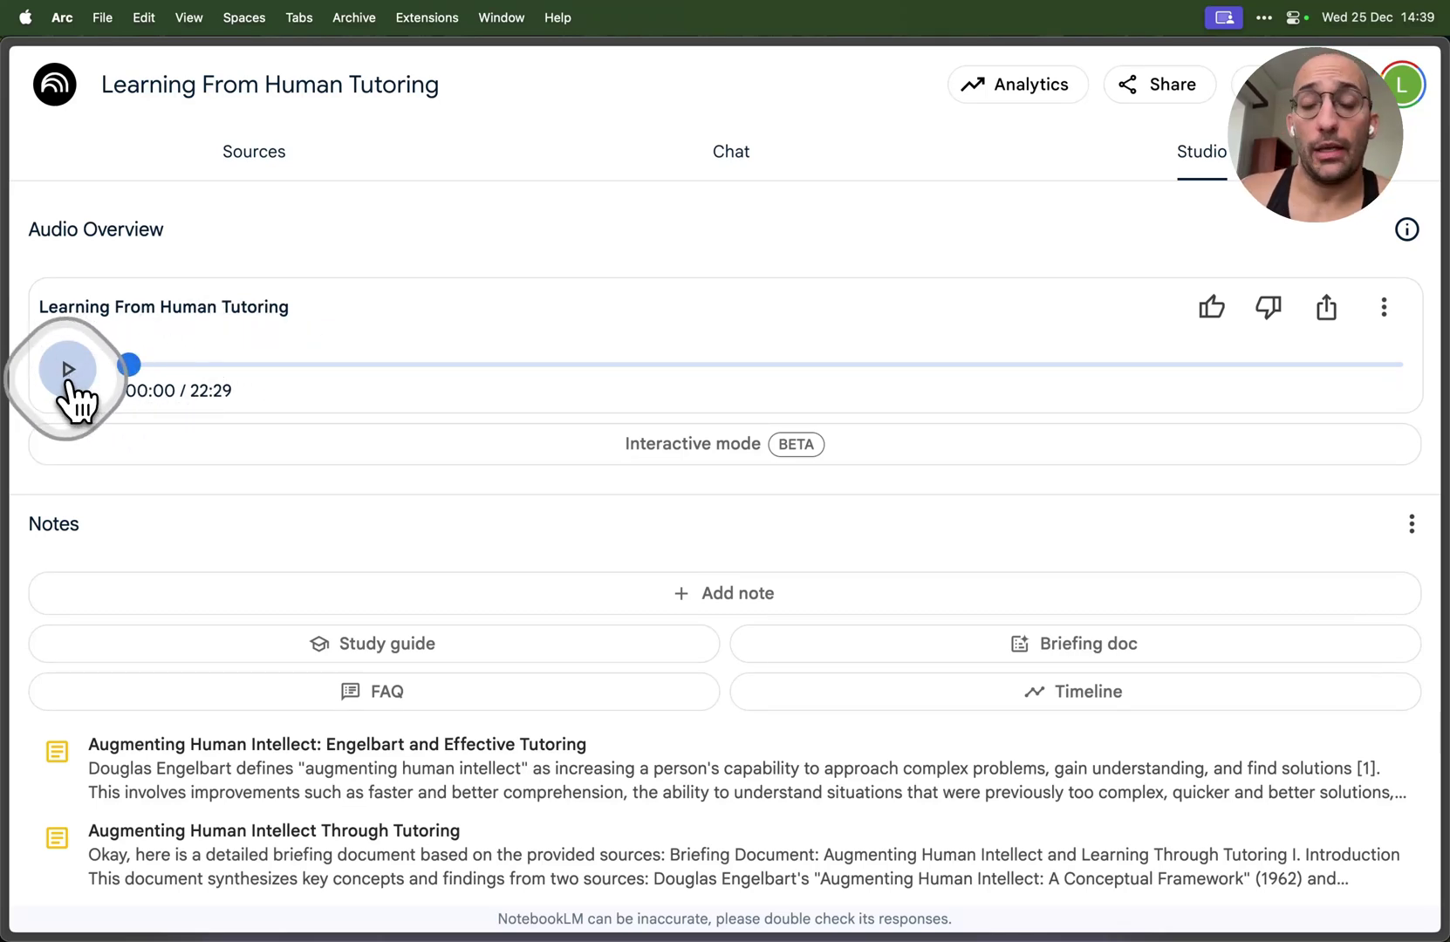
- Play the 'Learning From Human Tutoring' audio overview and pause it at 02:21
click(262, 364)
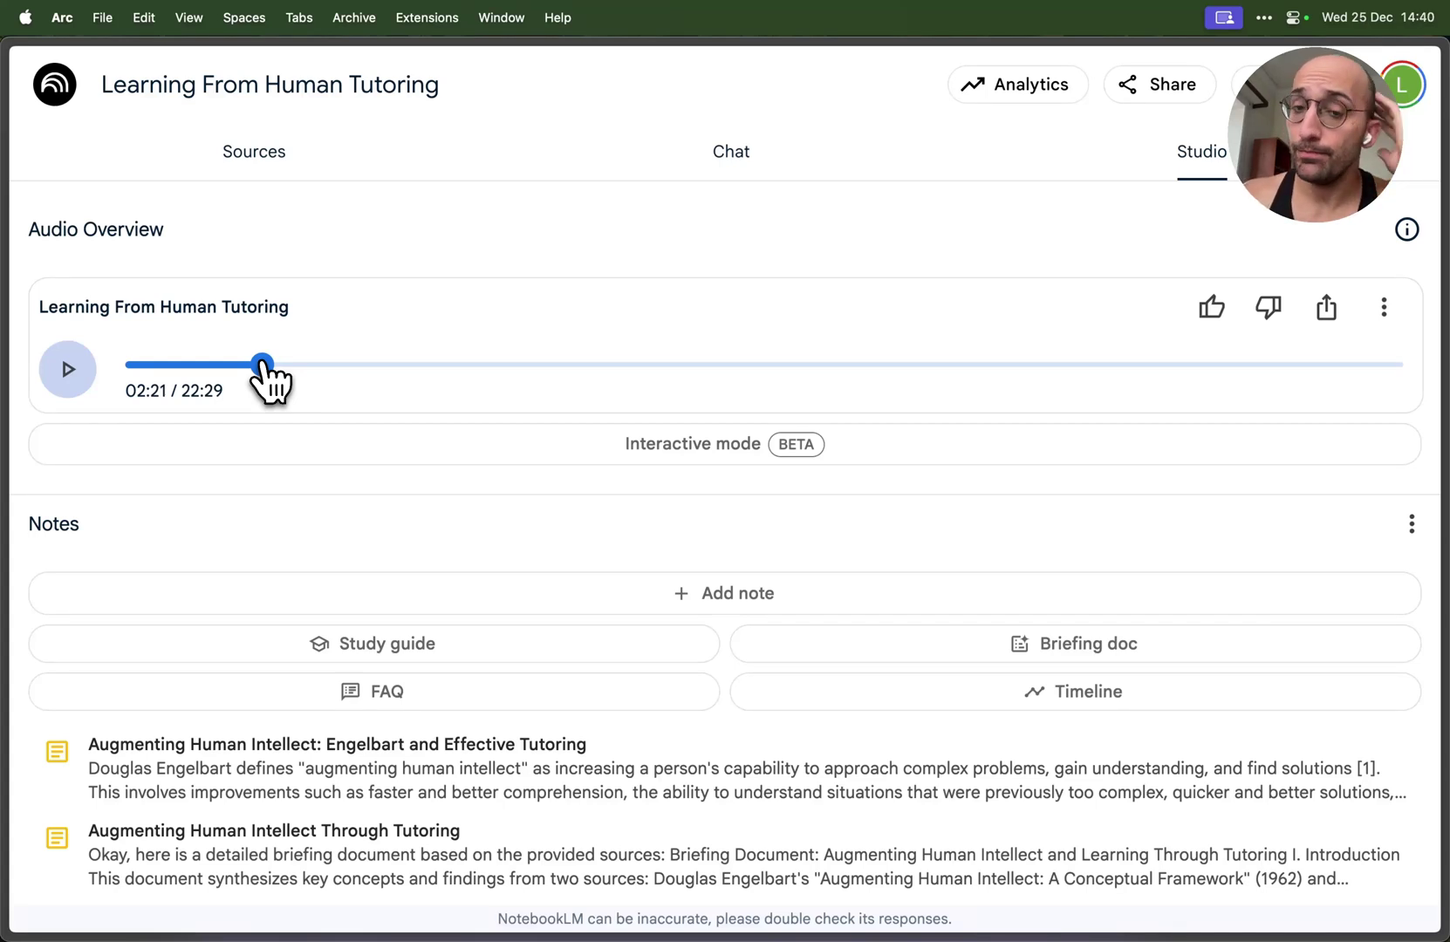
click(583, 450)
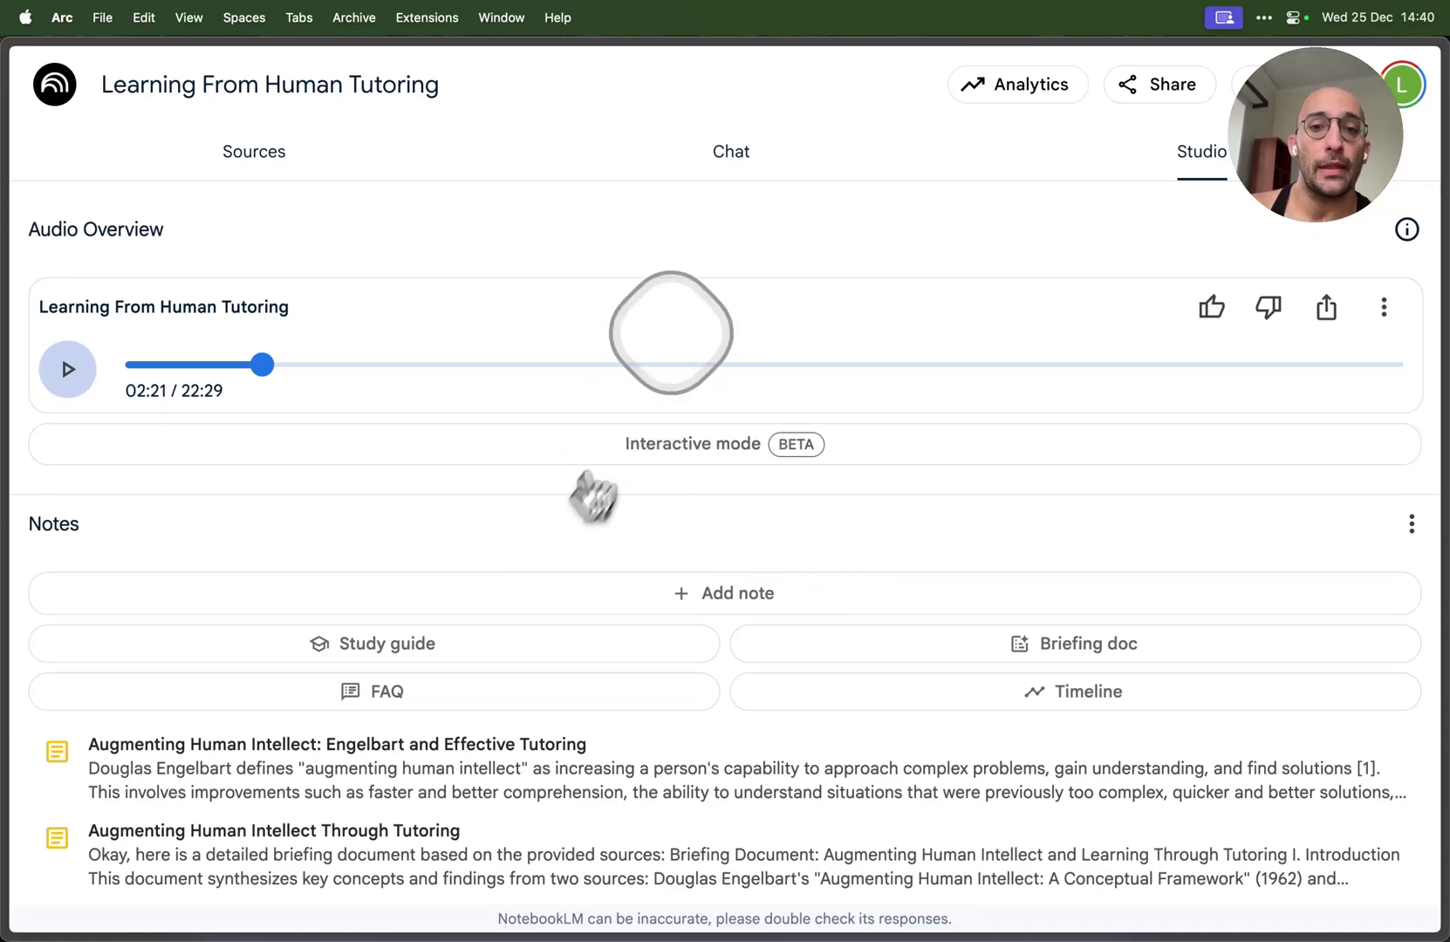
- Check the two PDF sources, then go back to the Engelbart answer in Chat
click(733, 157)
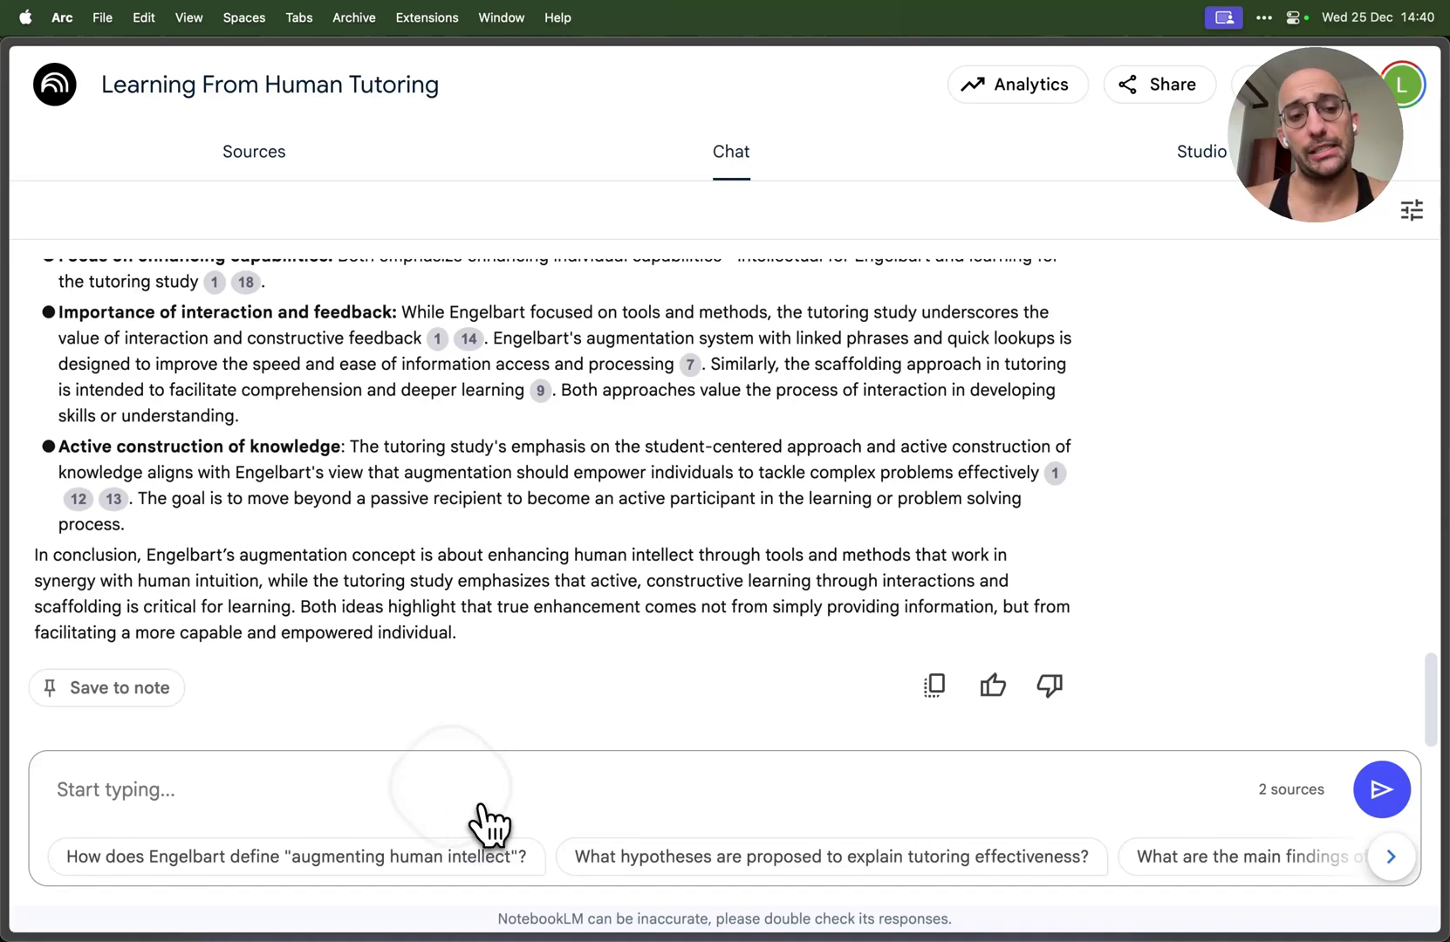
click(263, 166)
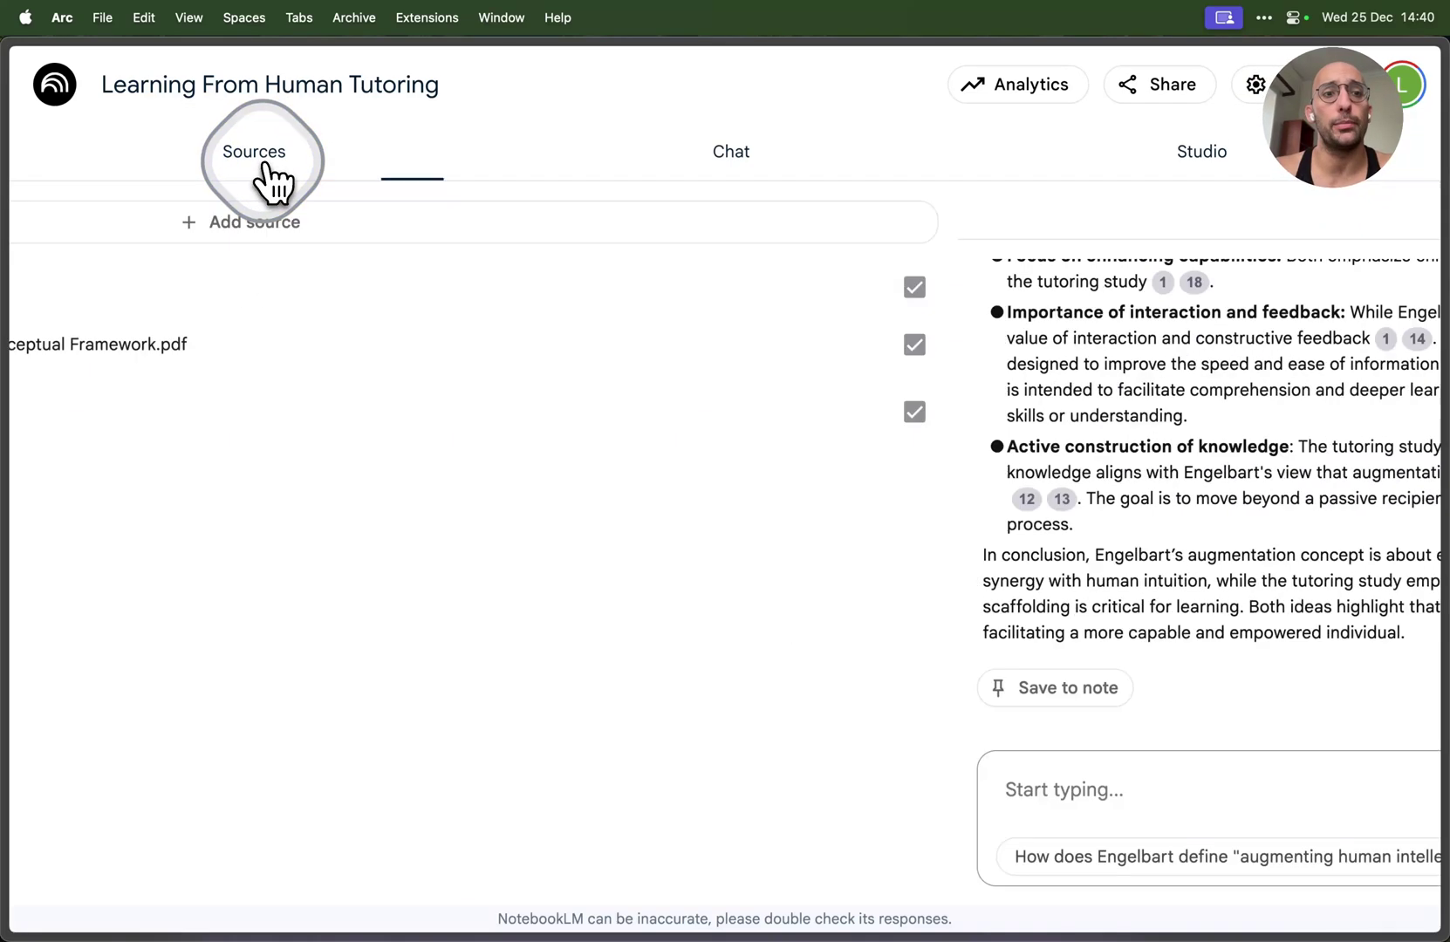
click(738, 170)
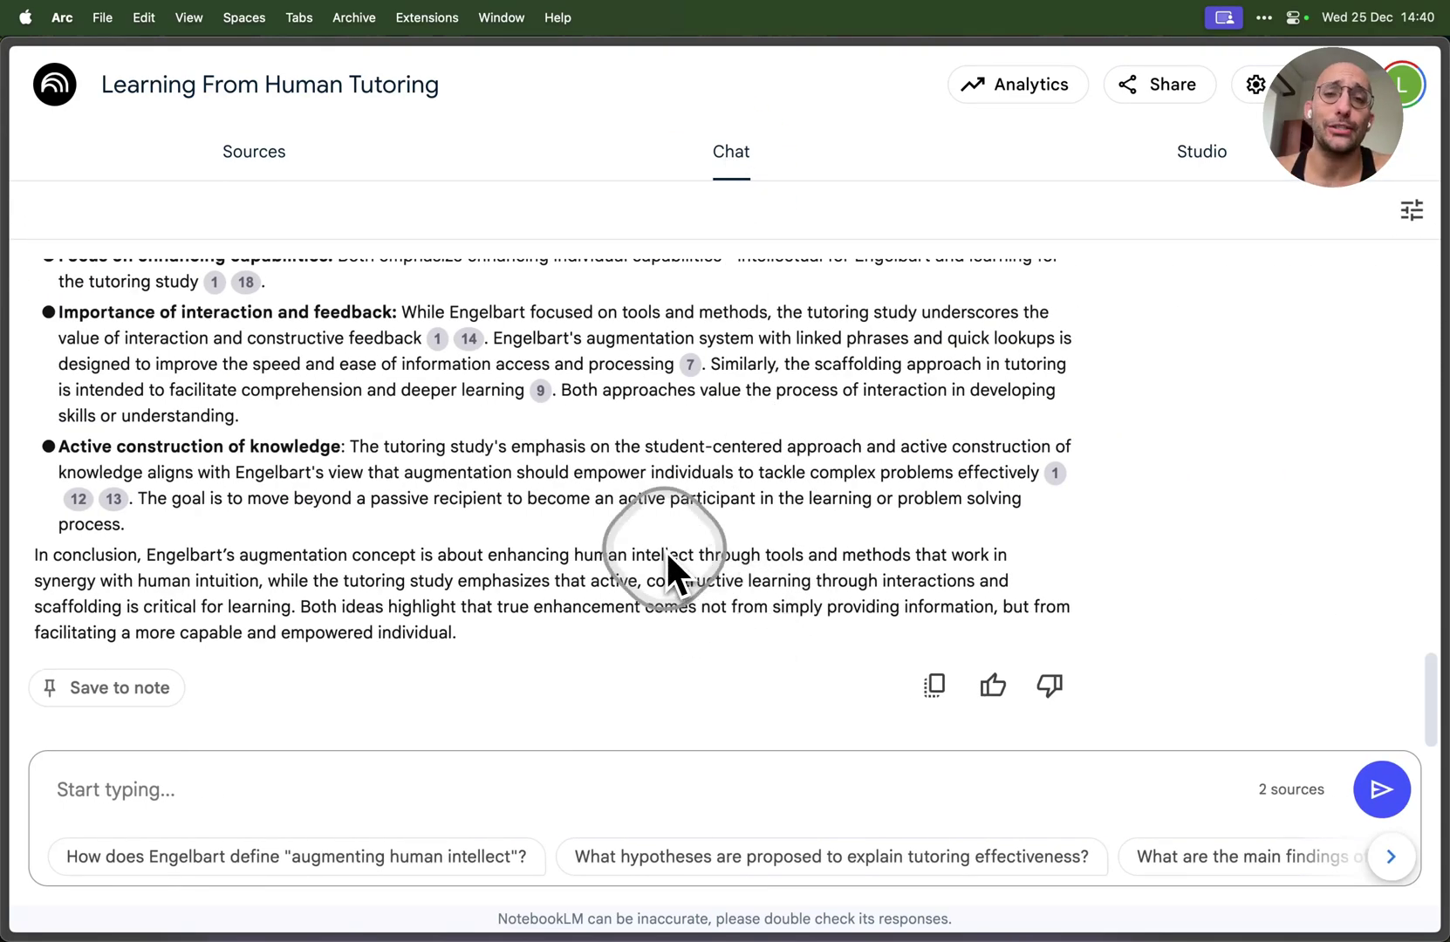